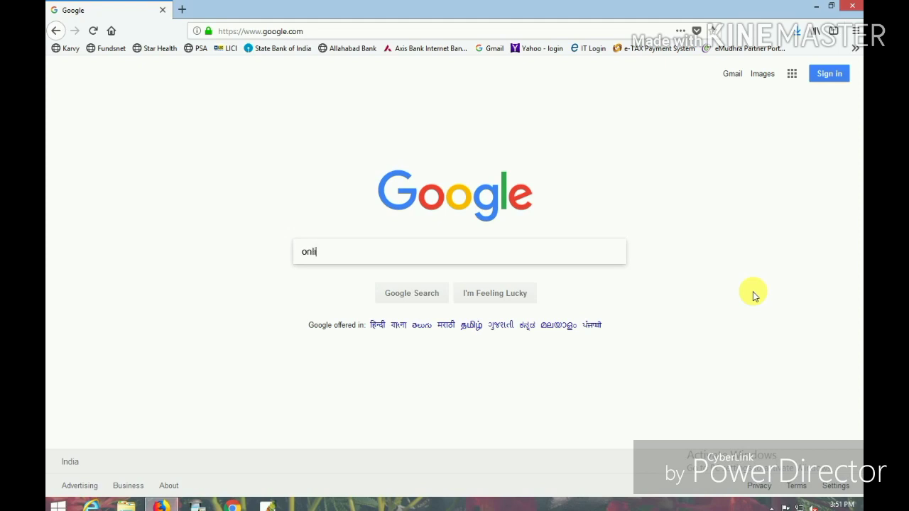
Step: Search Google for 'online sbi' and open the OnlineSBI result
text(sbi)
key(Return)
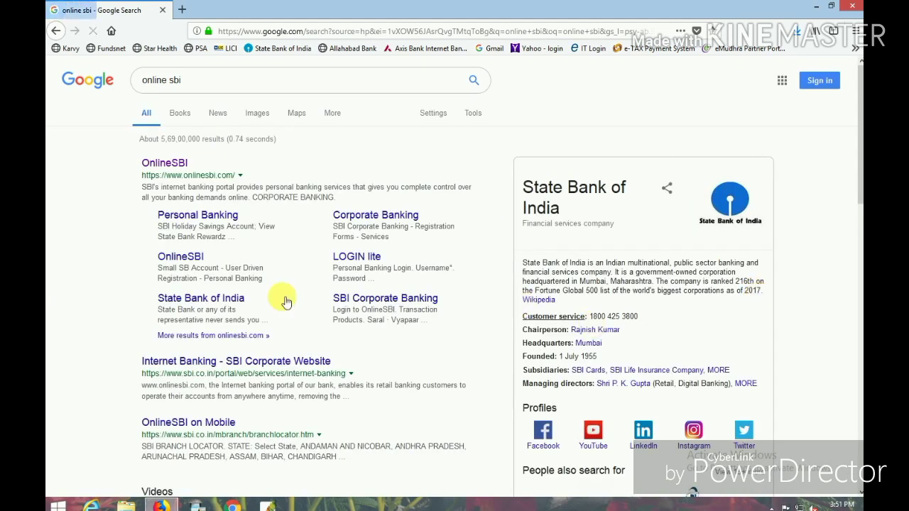
click(167, 168)
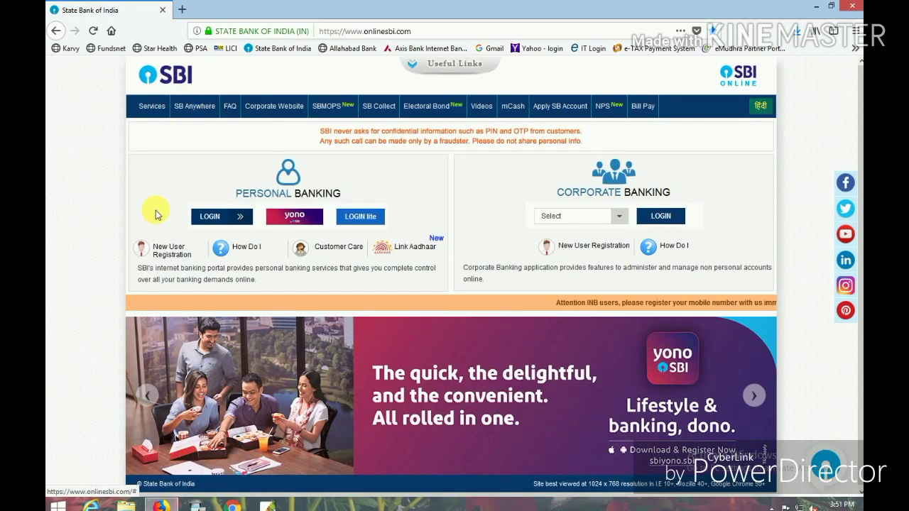
Step: Start Personal Banking New User Registration, accept the retail notice, and maximize the form window
click(174, 253)
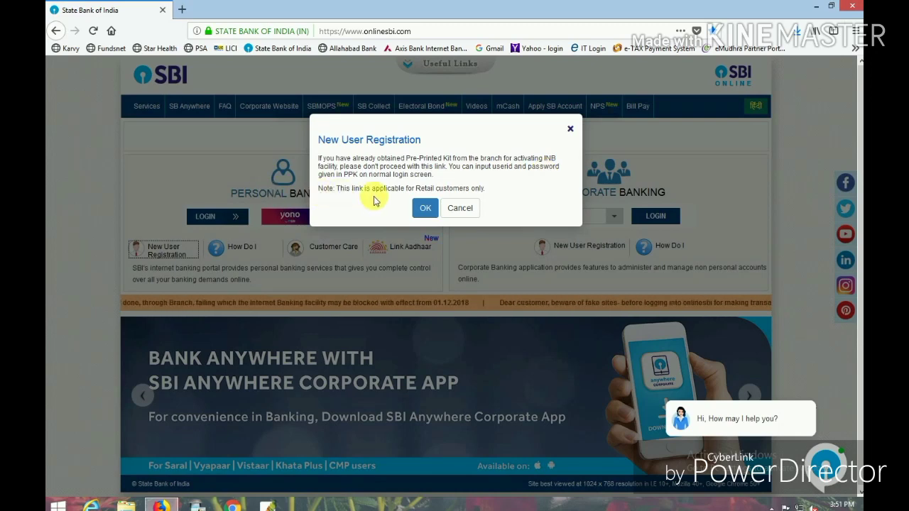
click(424, 208)
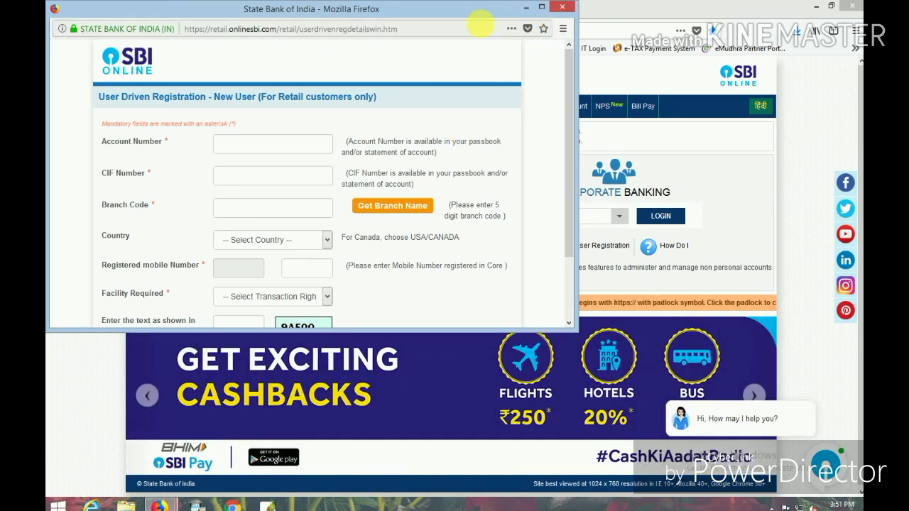
click(542, 7)
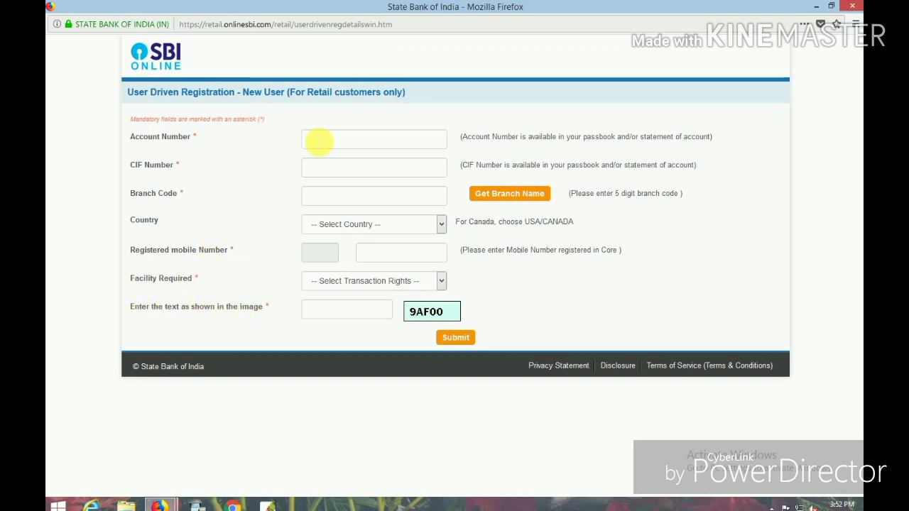
Step: Enter the account number, CIF number and branch code, and select India as country
click(312, 141)
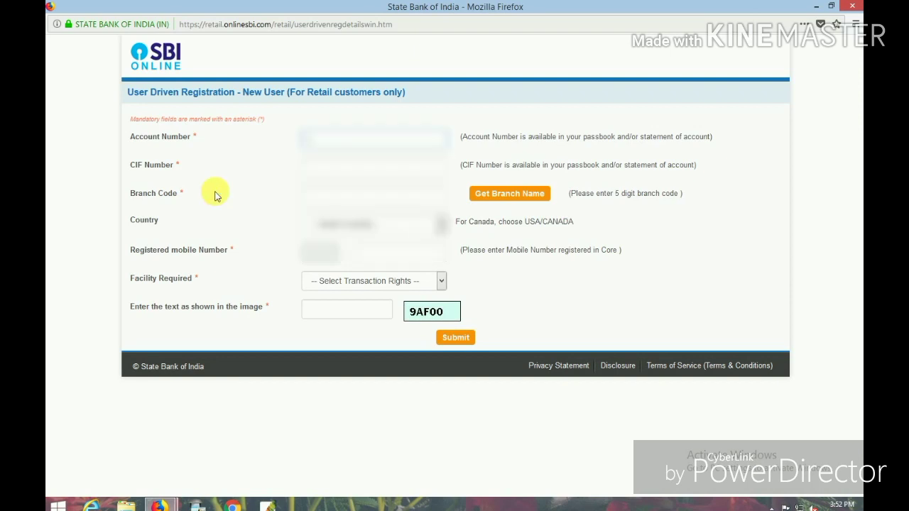
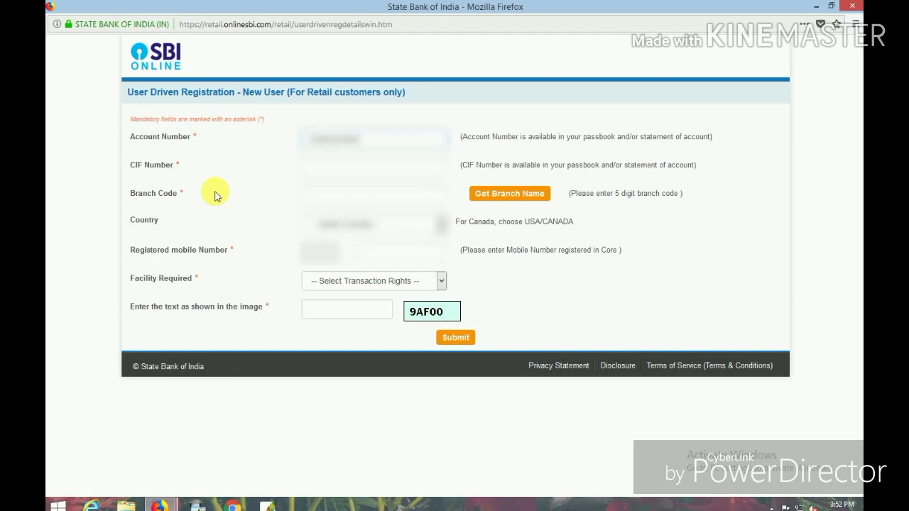
click(334, 172)
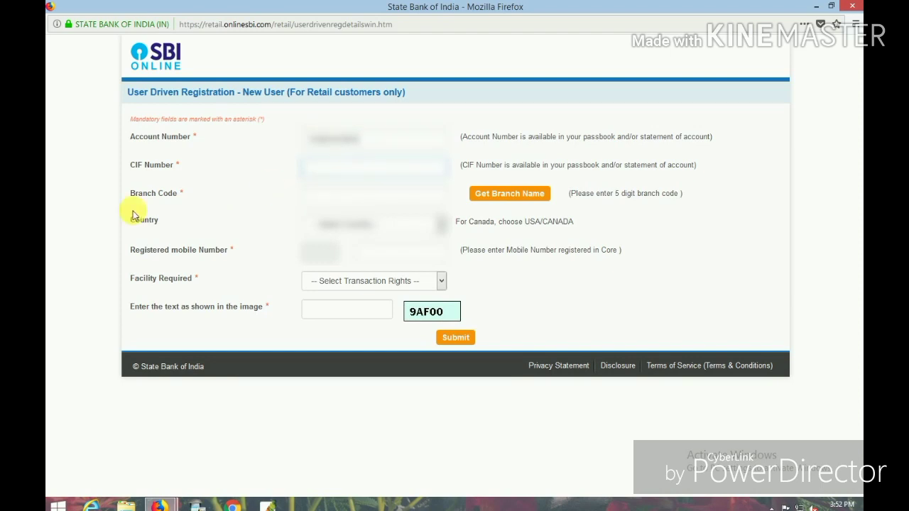
text(000000)
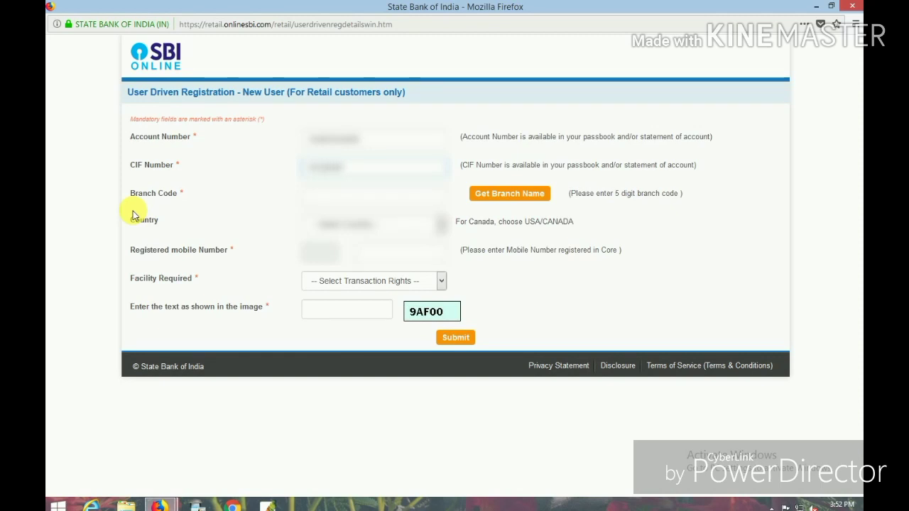
text(000)
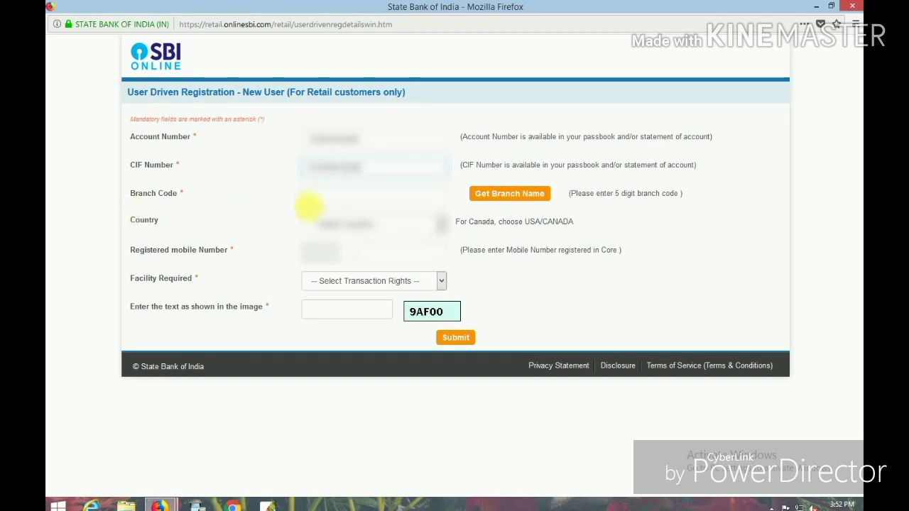
click(311, 203)
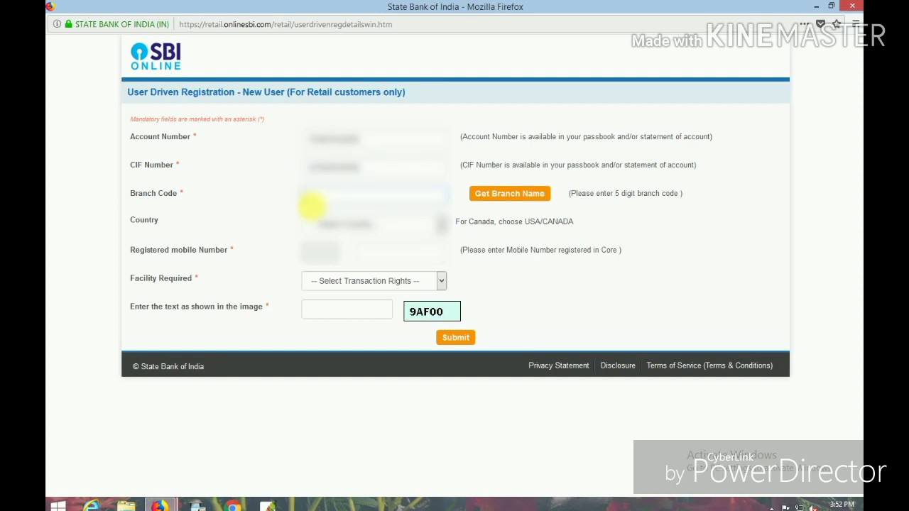
text(000)
click(371, 223)
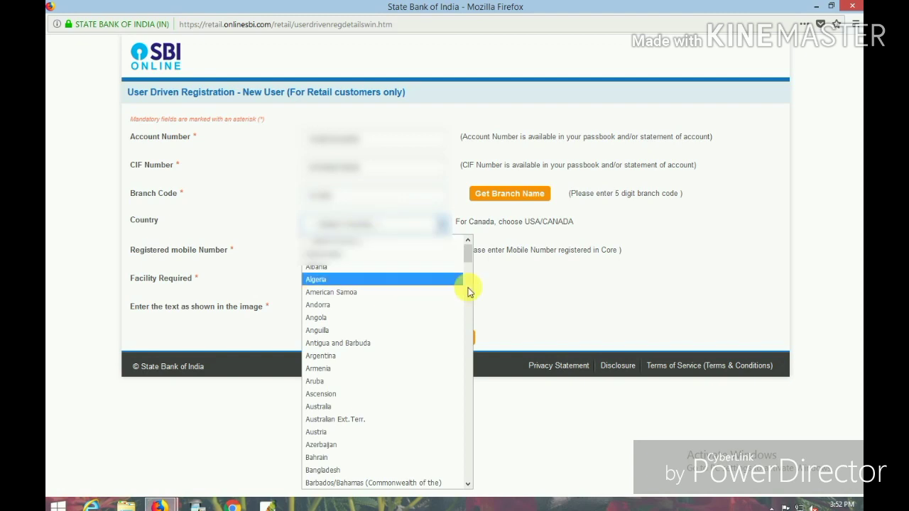
drag(467, 264, 469, 340)
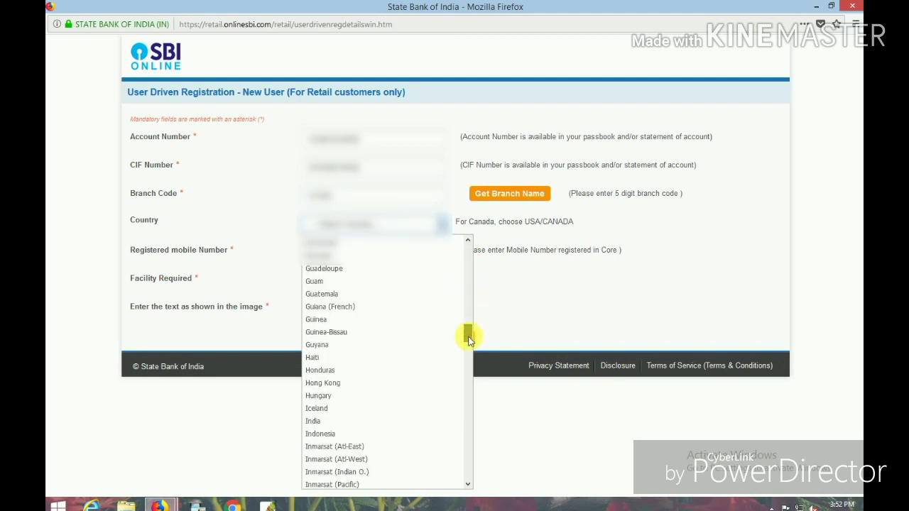
click(354, 419)
Step: Enter the registered mobile number, choose Full Transaction Rights, fill the captcha and submit
click(377, 254)
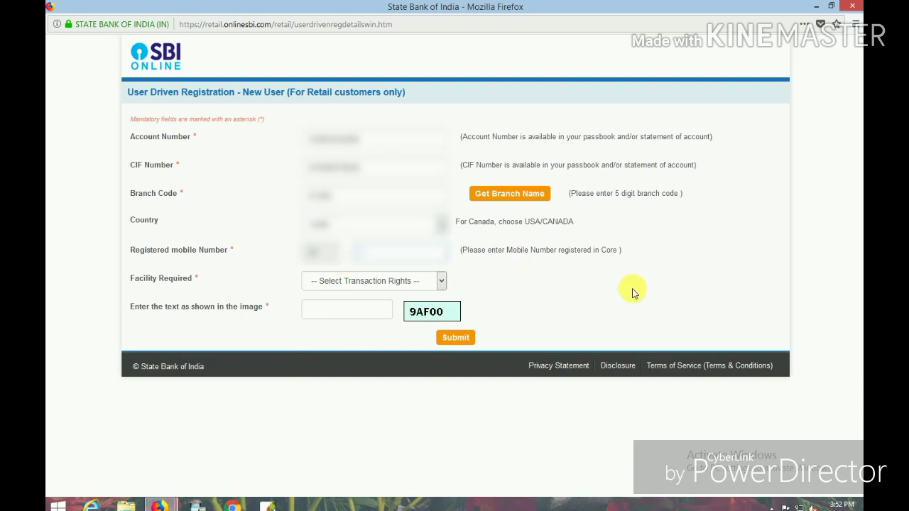
text(9)
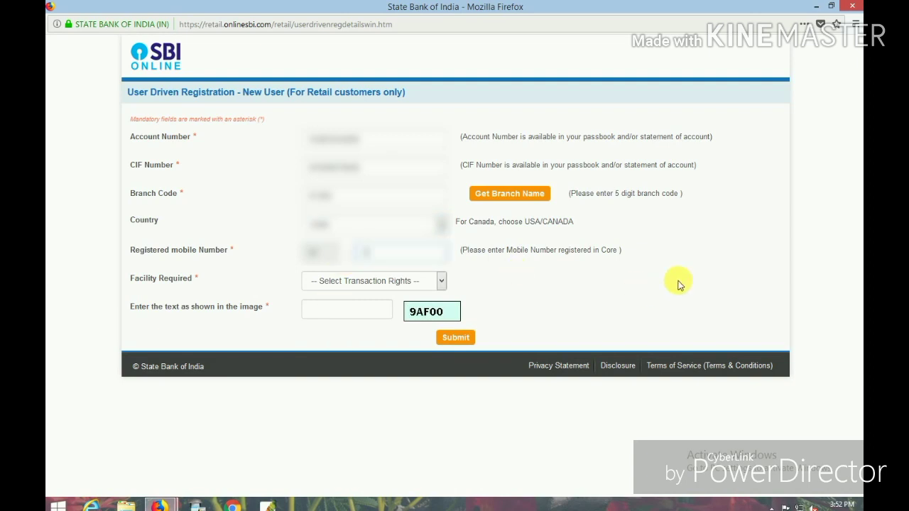
text(87654321)
click(408, 282)
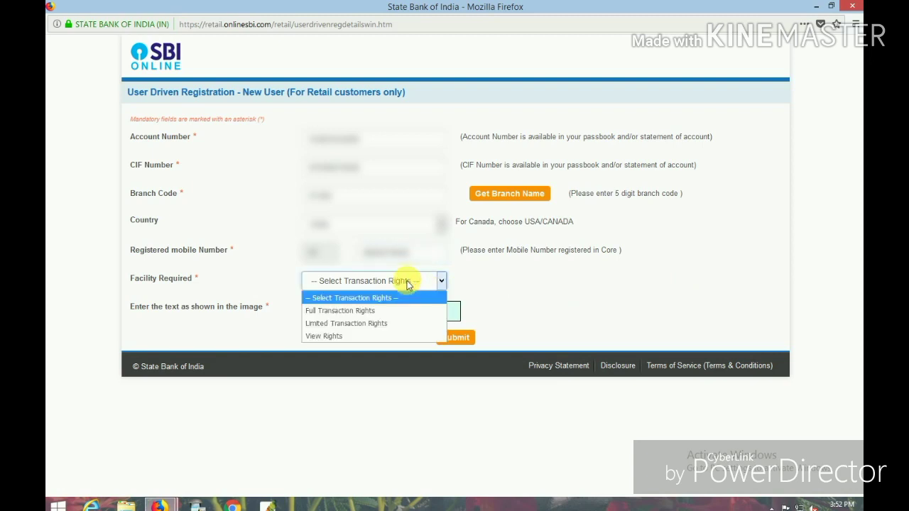
click(365, 311)
click(351, 311)
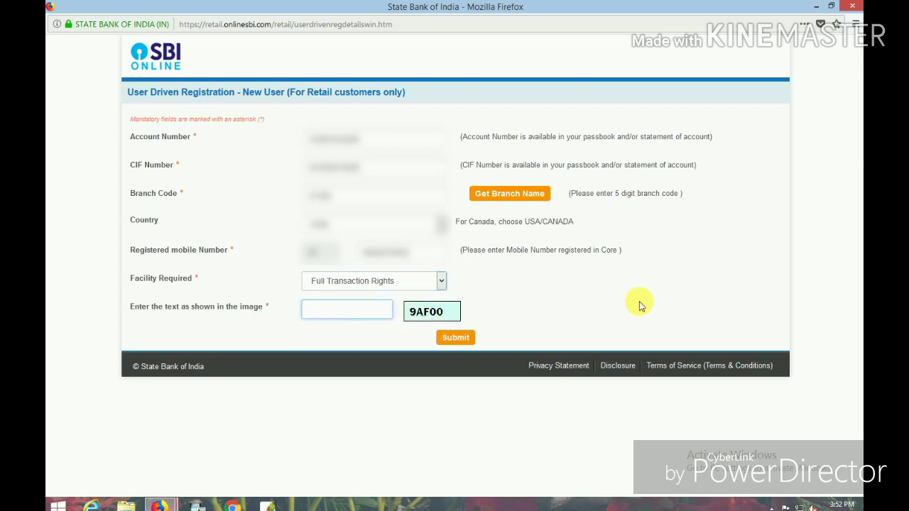
text(9AF00)
click(460, 339)
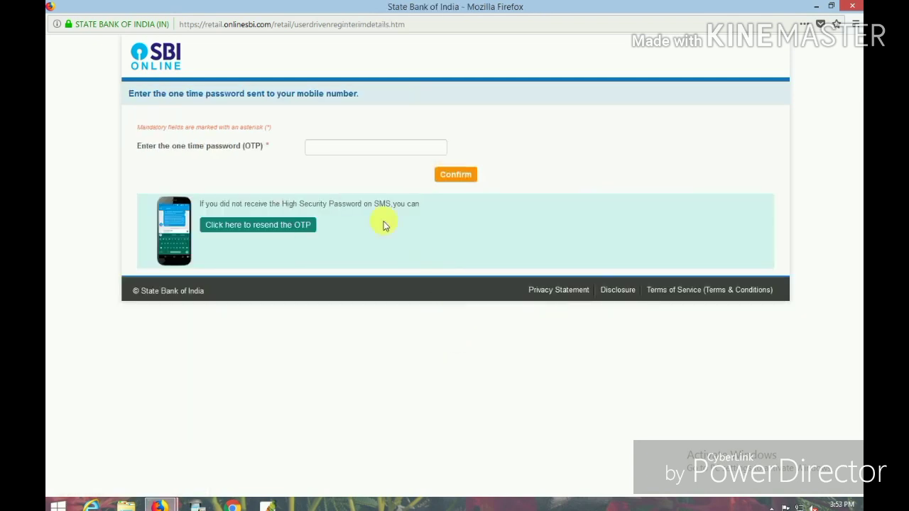
Step: Confirm the one-time password and choose to register with 'I have my ATM Card'
click(333, 151)
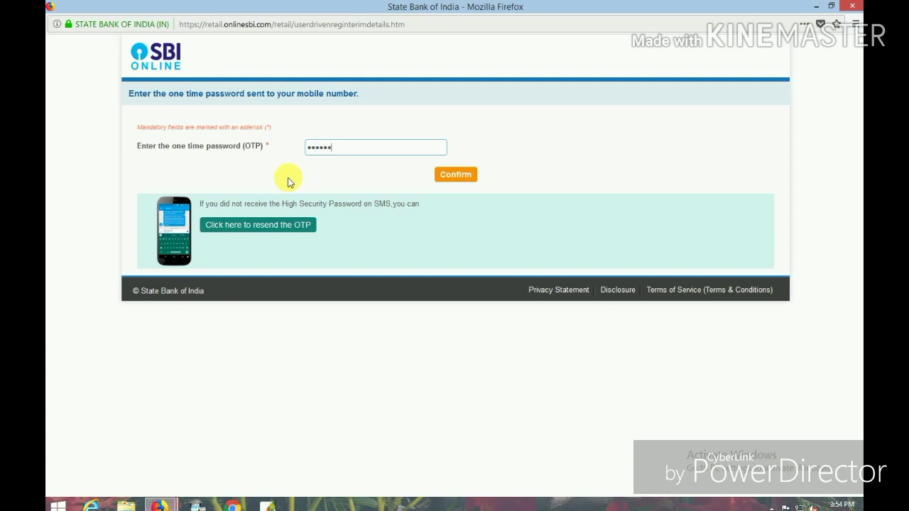
click(461, 177)
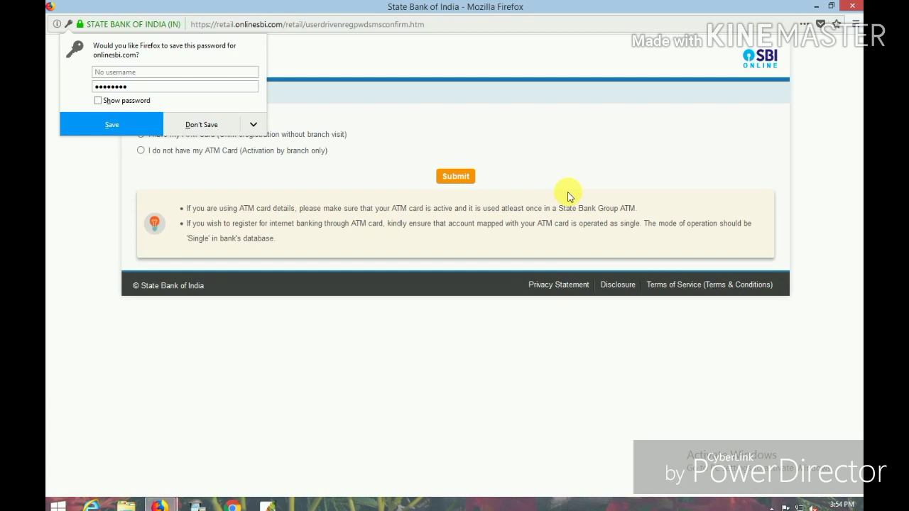
click(199, 125)
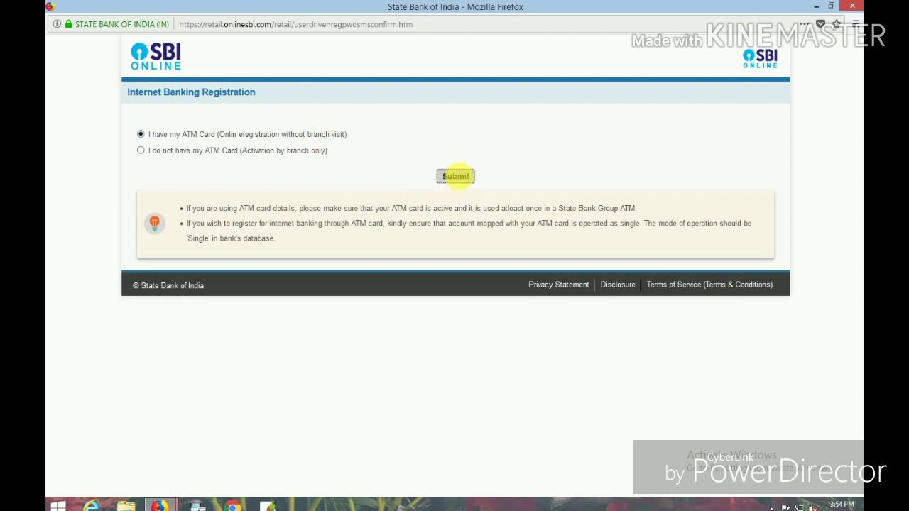
click(463, 179)
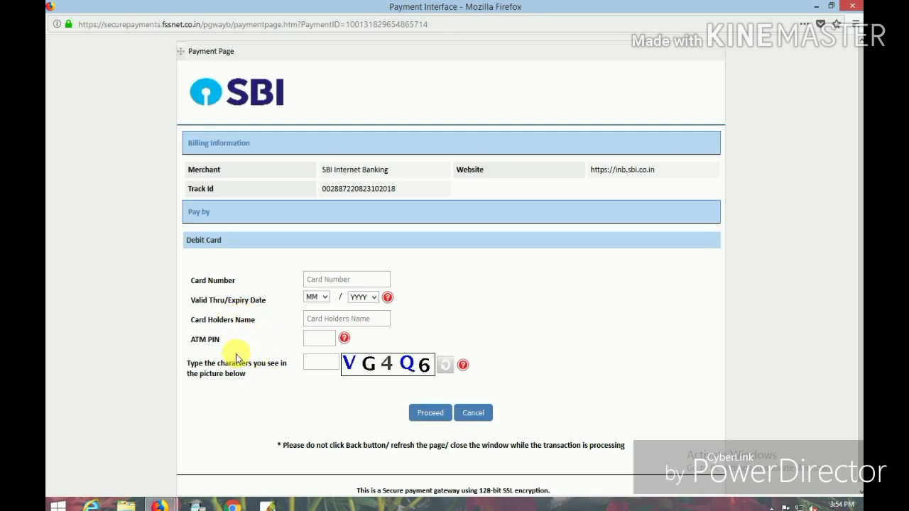
Step: Enter the debit card number and set the expiry month to 11 and the expiry year
click(325, 280)
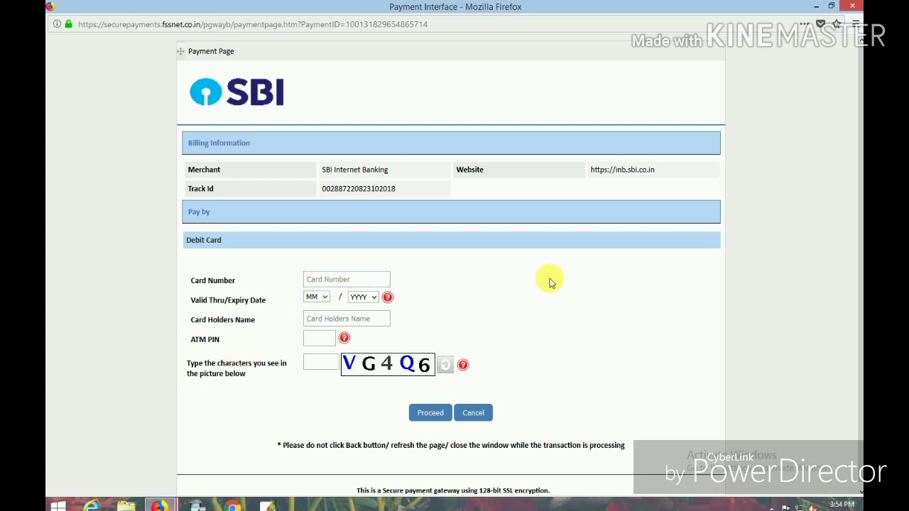
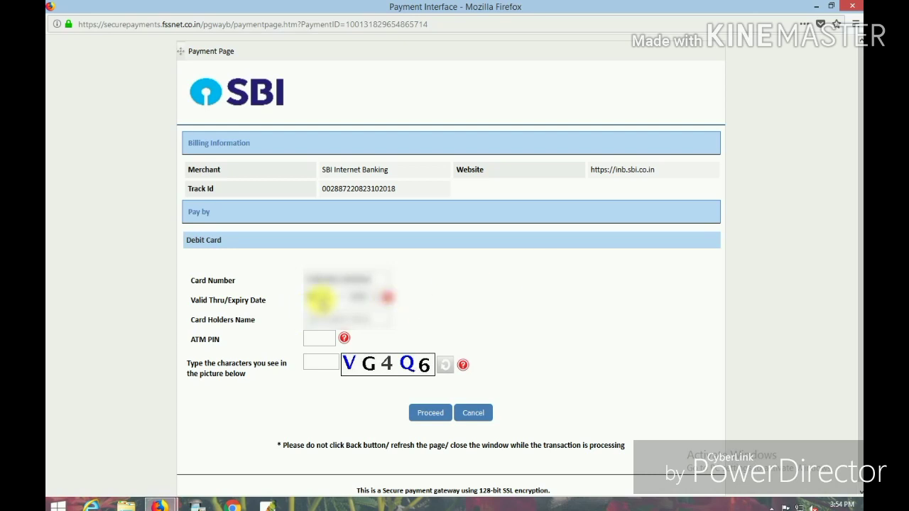
click(320, 298)
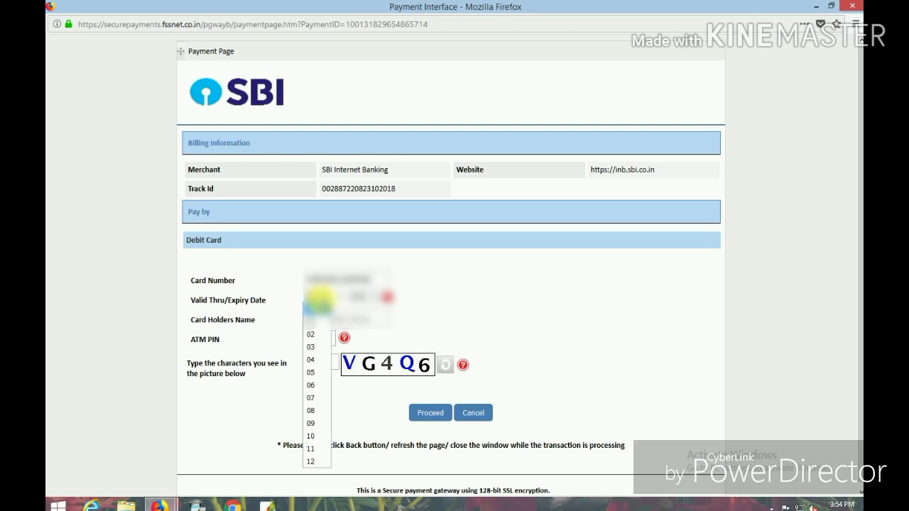
click(315, 452)
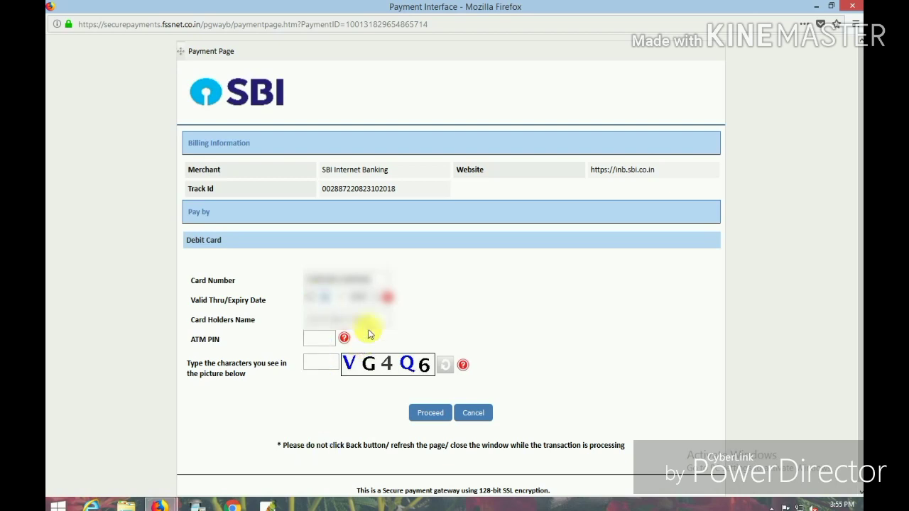
click(370, 296)
scroll(366, 178, down, 7)
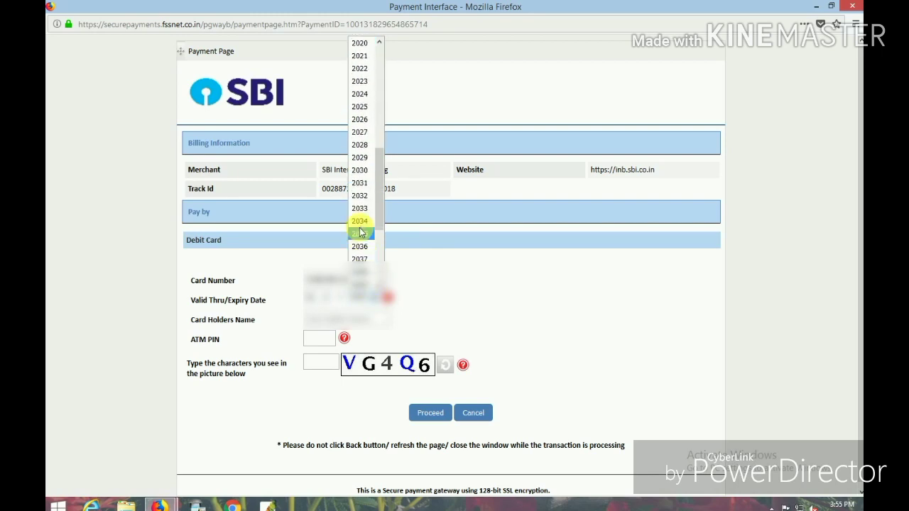
click(362, 211)
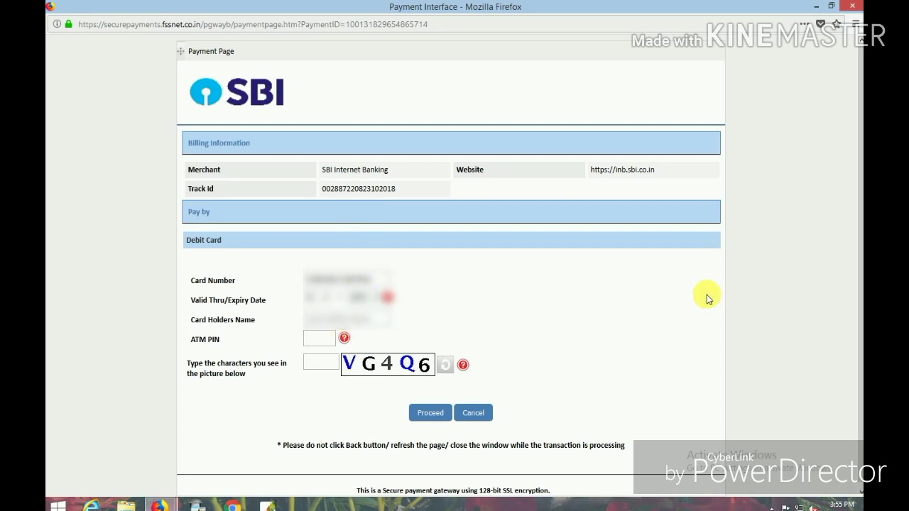
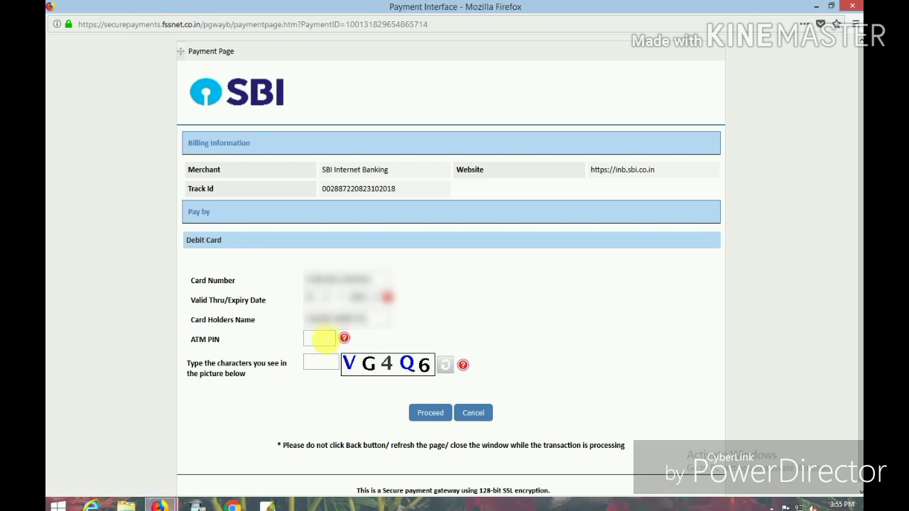
Step: Fill in the cardholder name, ATM PIN and captcha characters, then proceed with payment
click(319, 339)
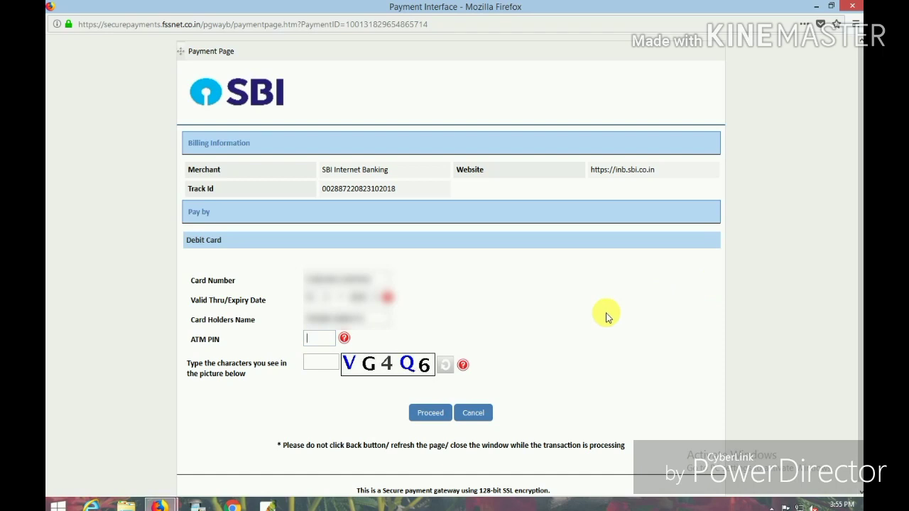
text(••••)
click(317, 363)
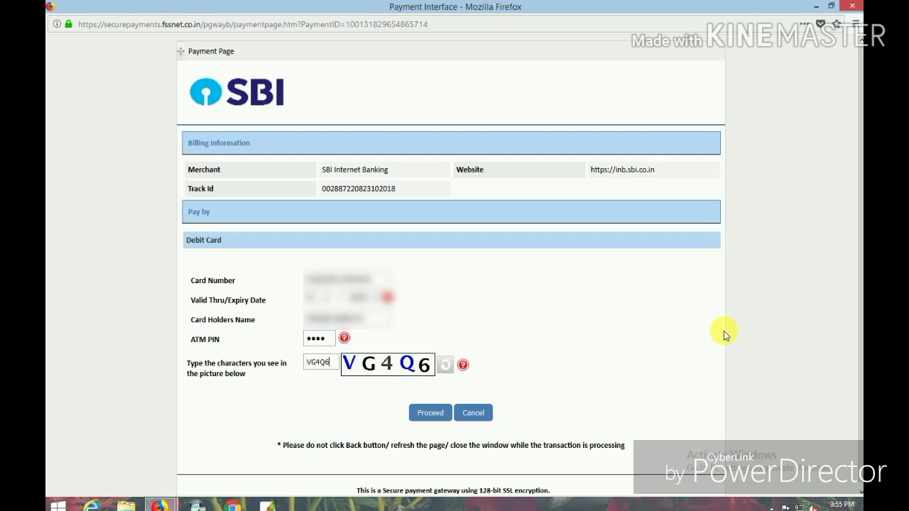
click(429, 413)
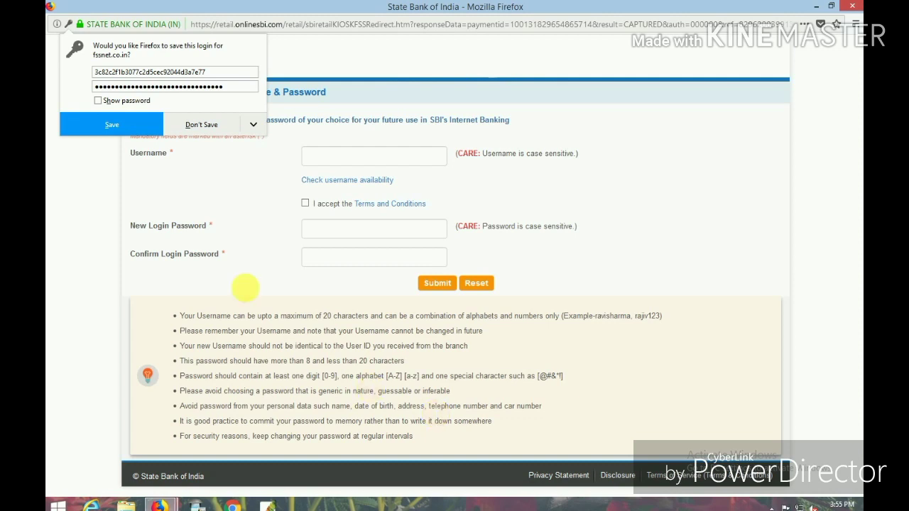
Step: Choose a username, edit it after it is rejected, and confirm it is available
click(201, 125)
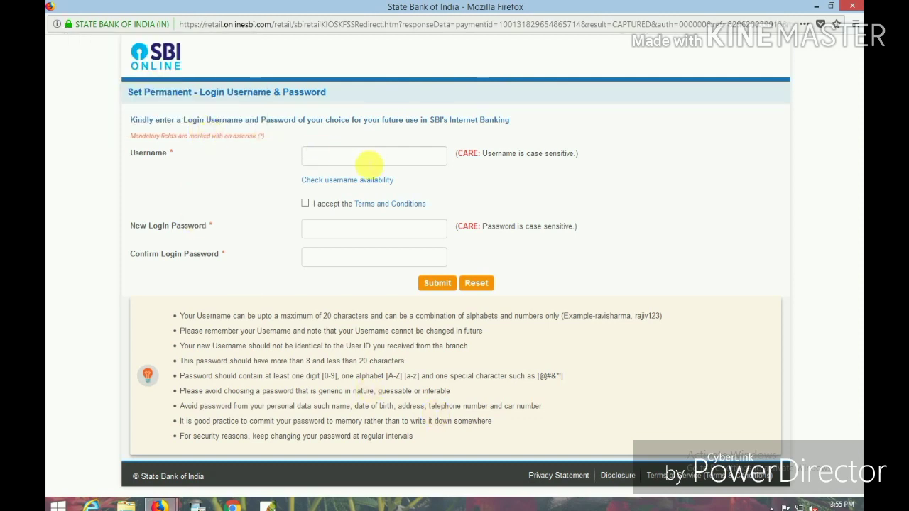
click(345, 161)
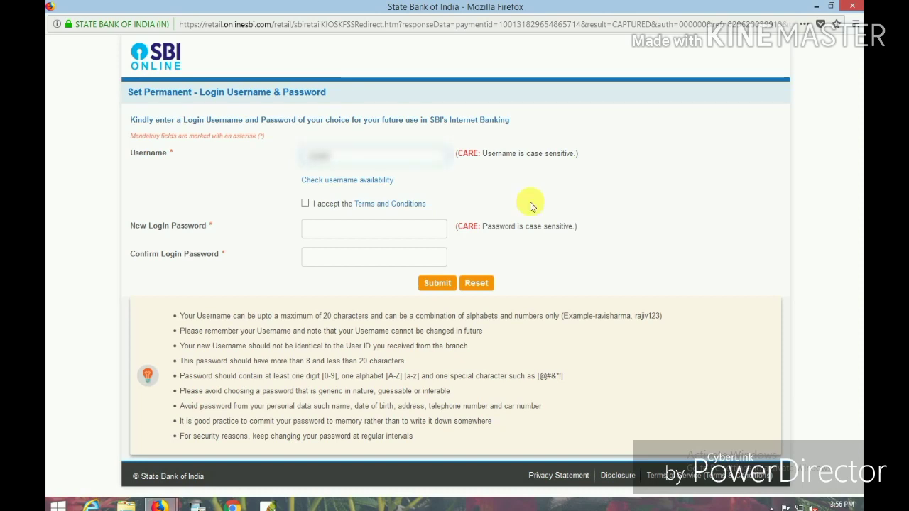
text(abcde)
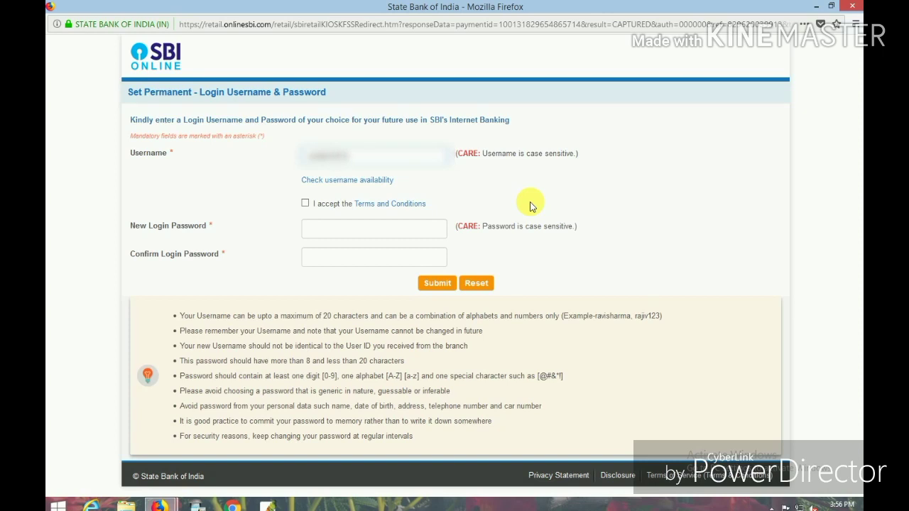
click(349, 180)
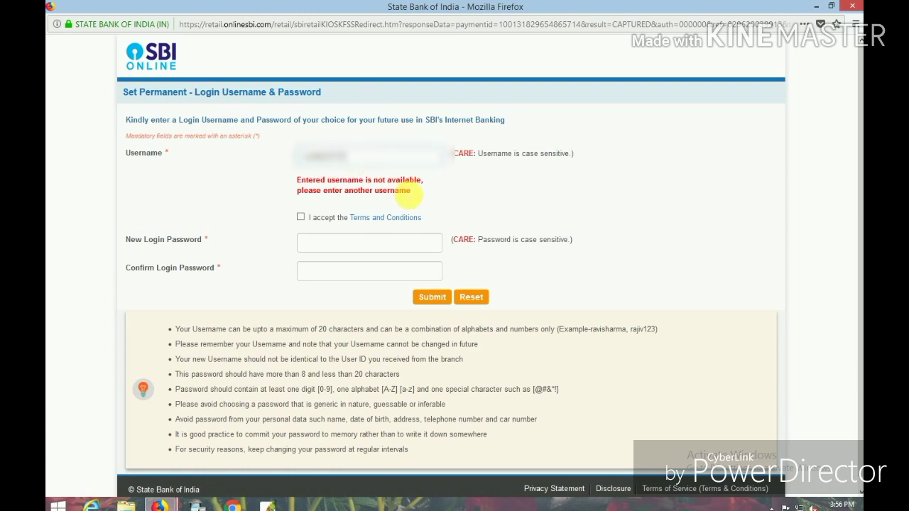
key(BackSpace)
key(BackSpace)
key(BackSpace)
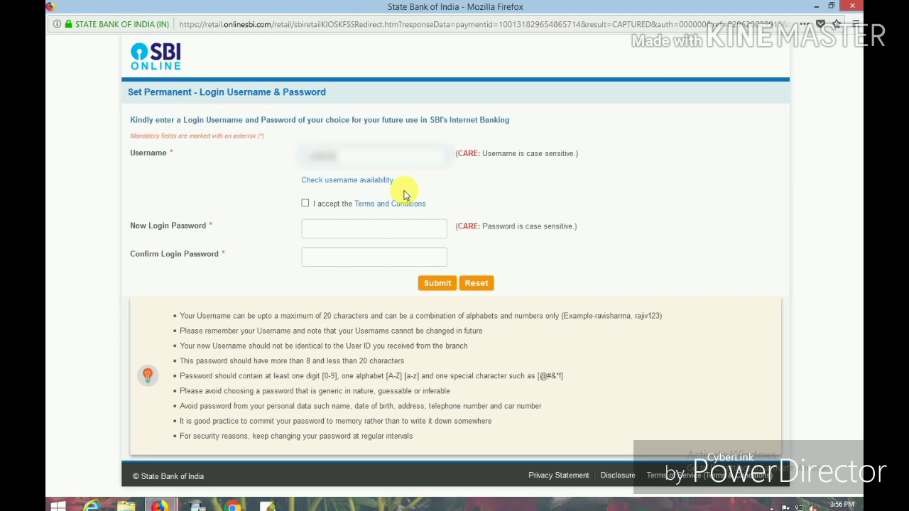
text(1)
click(346, 180)
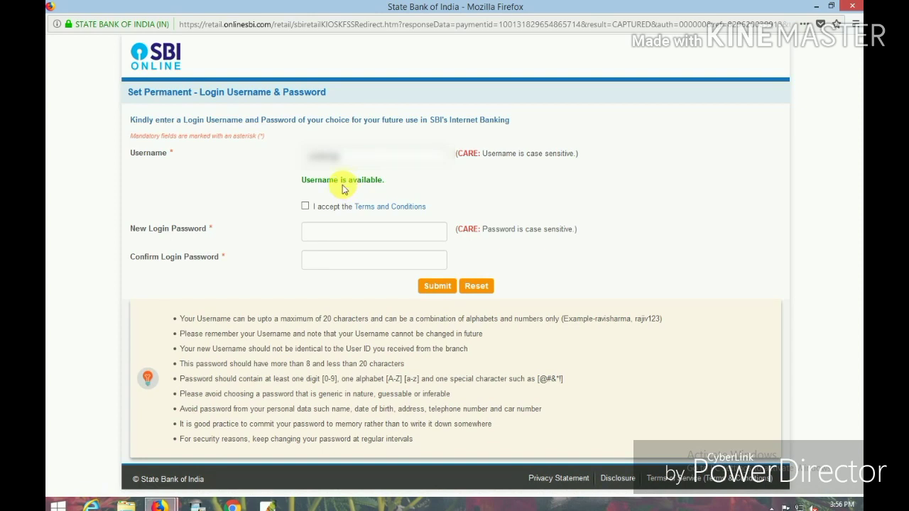
Step: Accept the terms, enter and confirm the login password, and submit
click(305, 206)
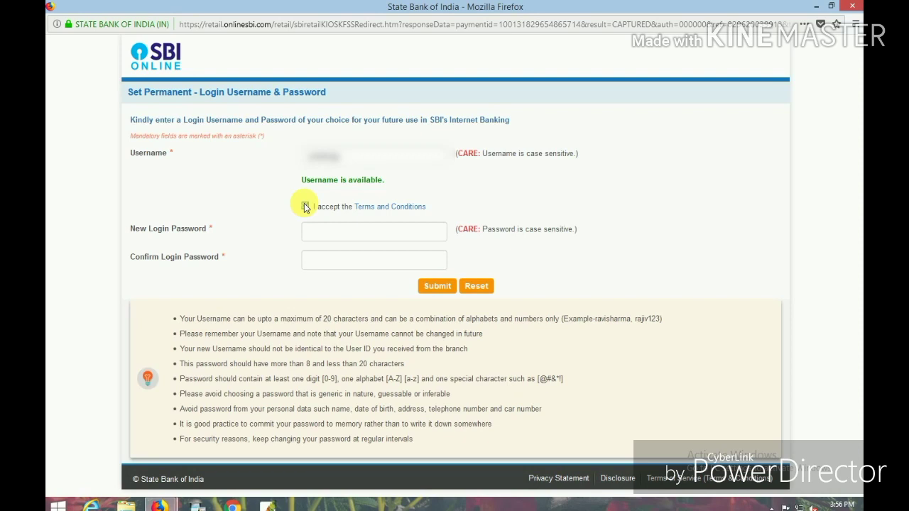
click(323, 235)
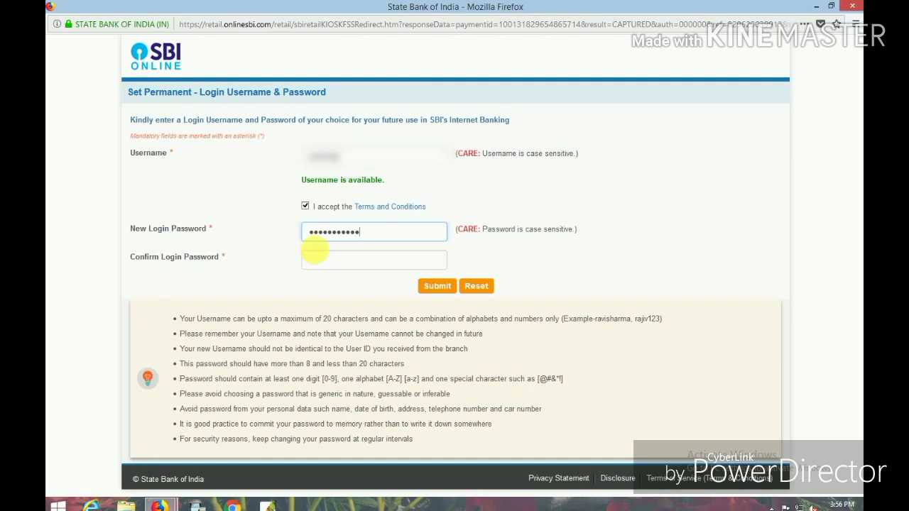
click(319, 260)
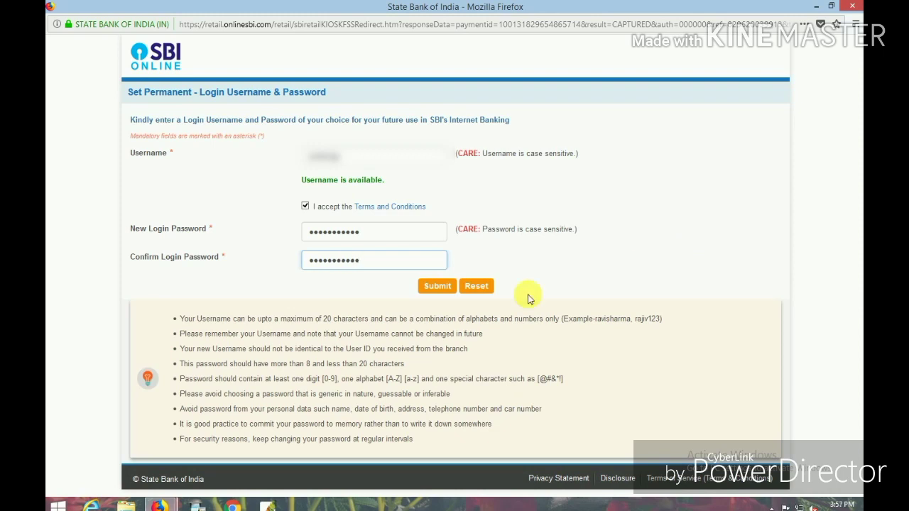
click(438, 286)
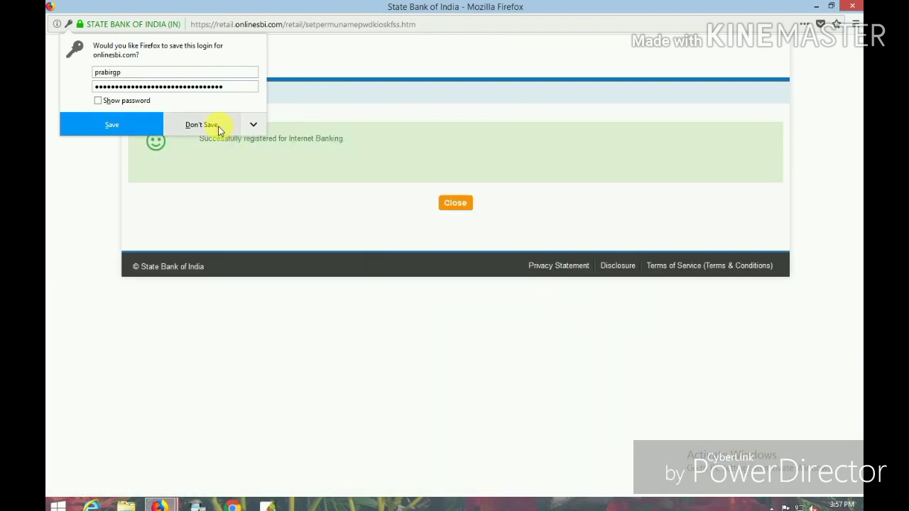
Step: Decline saving the login in Firefox and close the registration success page
click(199, 126)
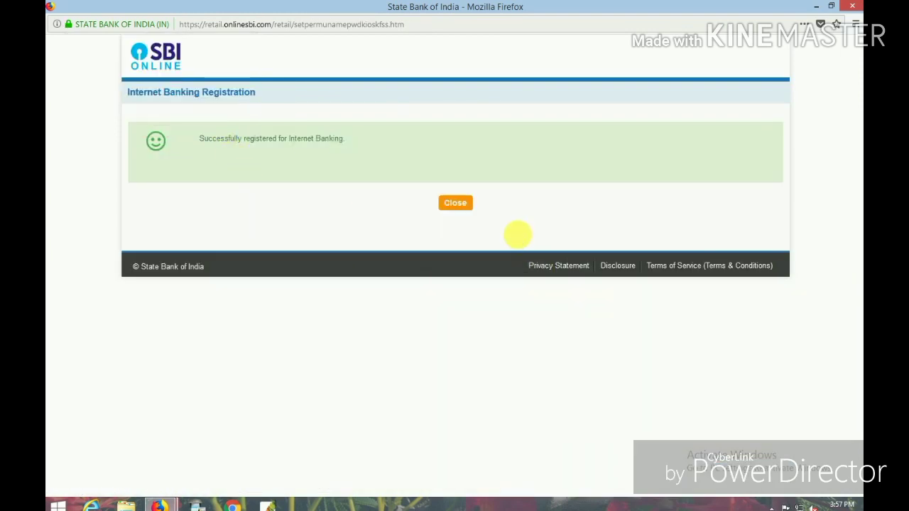
click(465, 211)
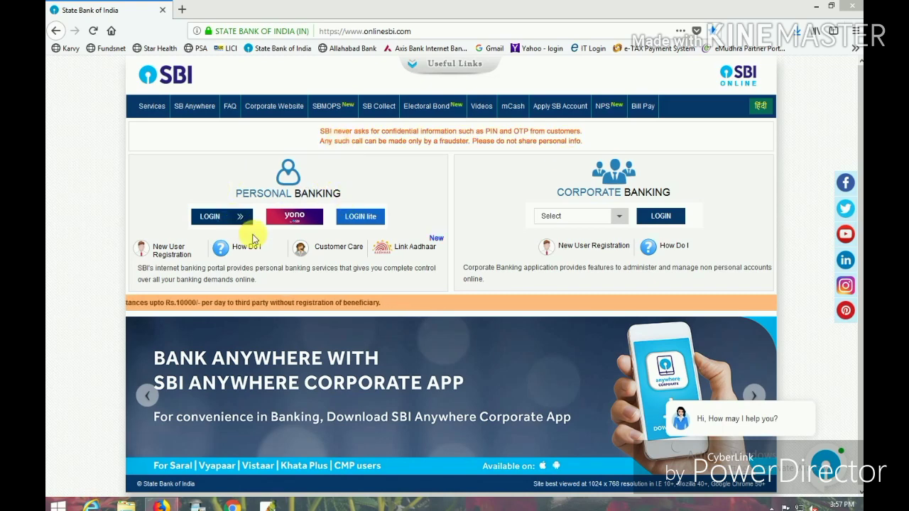
Step: Log in to Personal Banking with the newly registered username and password
click(229, 215)
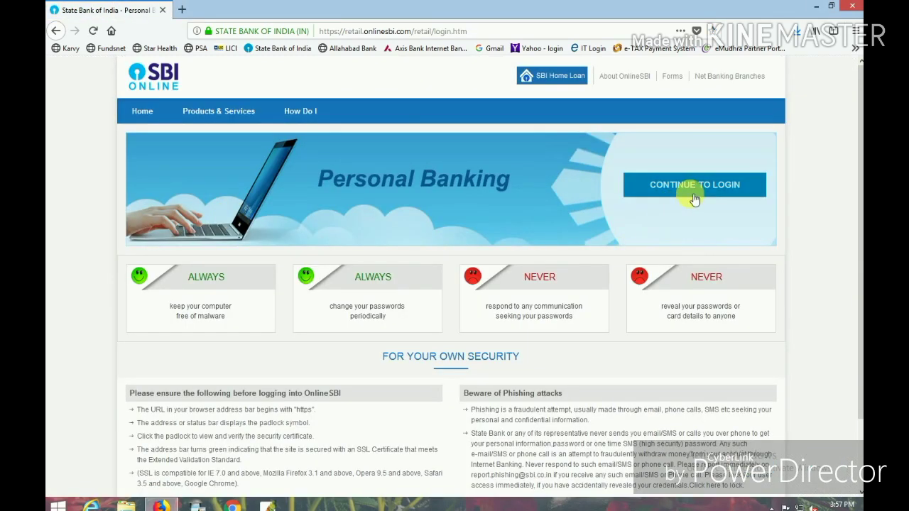
click(684, 186)
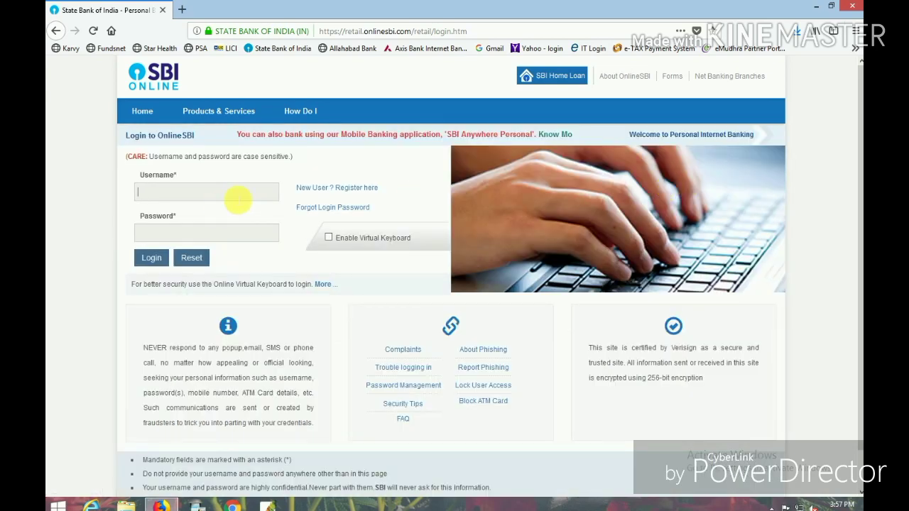
text(s)
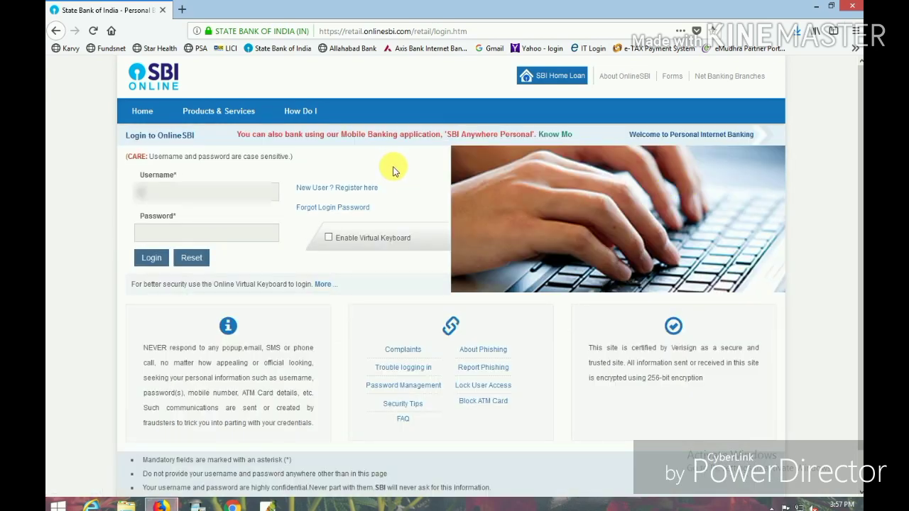
text(bin)
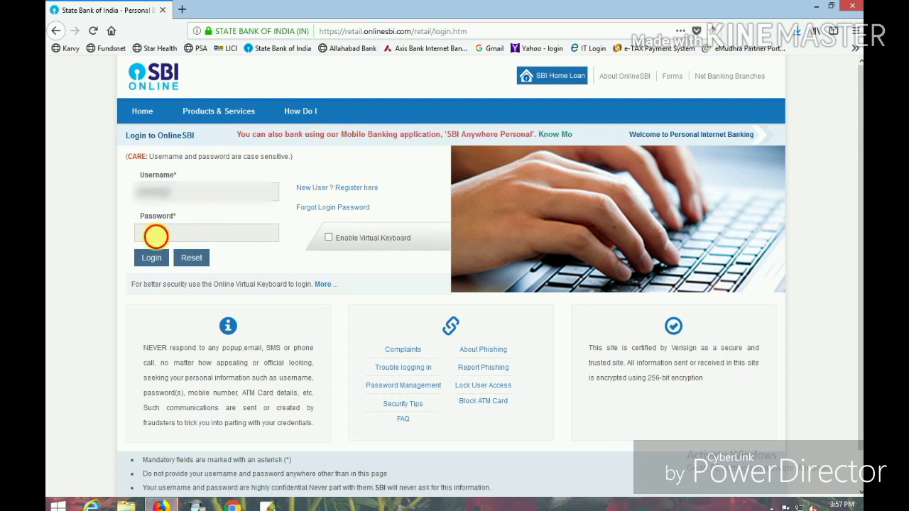
key(Tab)
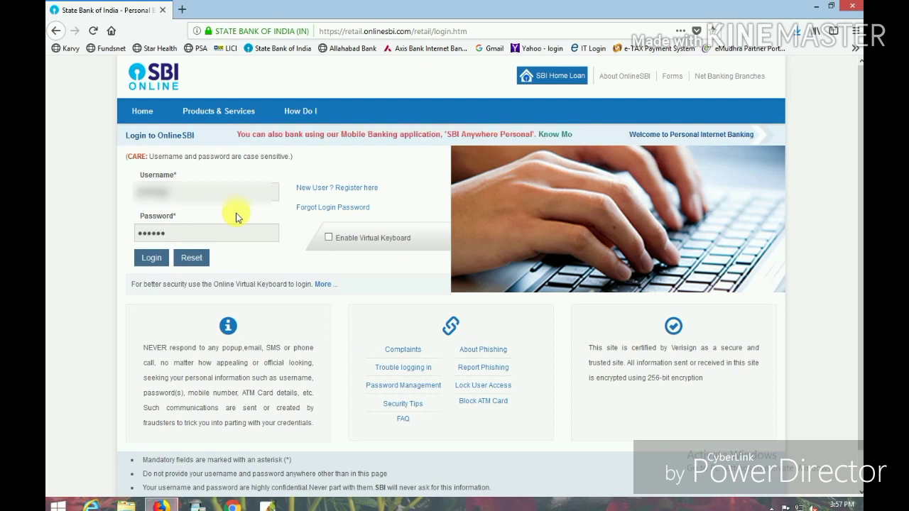
text(***********)
click(152, 258)
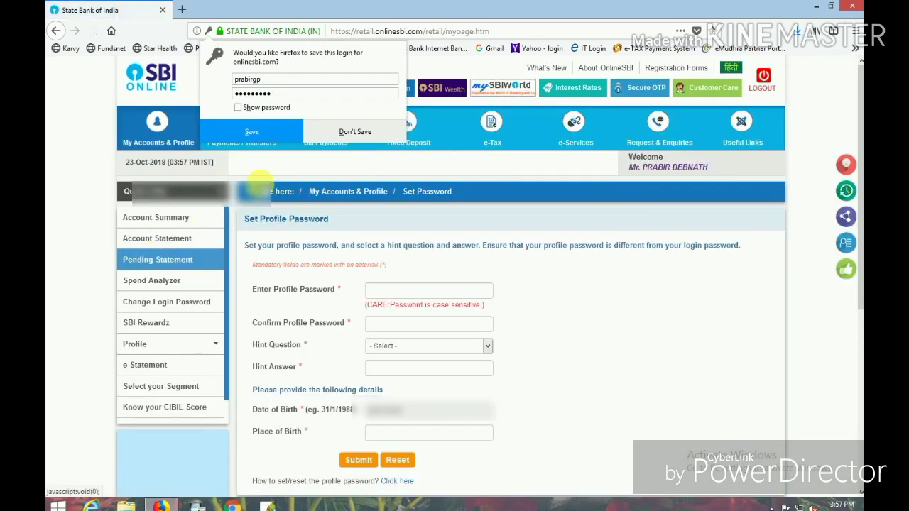
Step: Decline Firefox's save prompt, then enter and confirm the new profile password
click(355, 132)
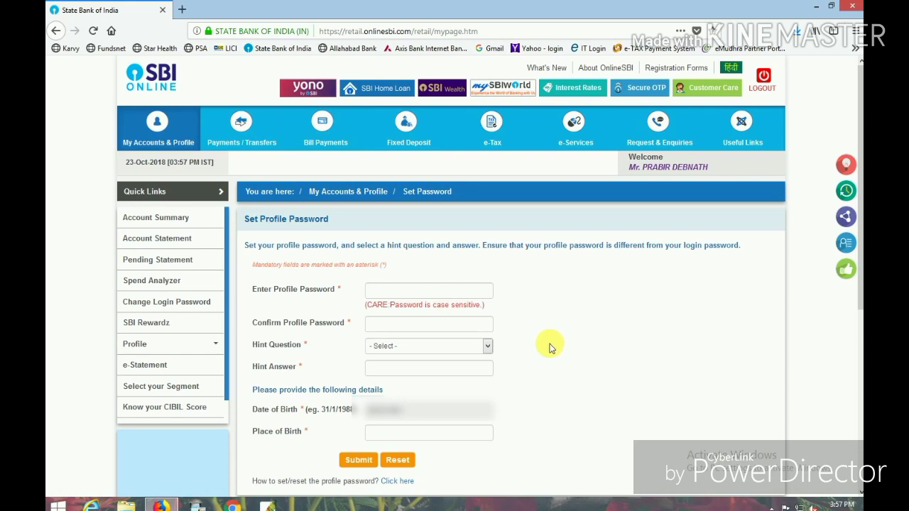
click(430, 291)
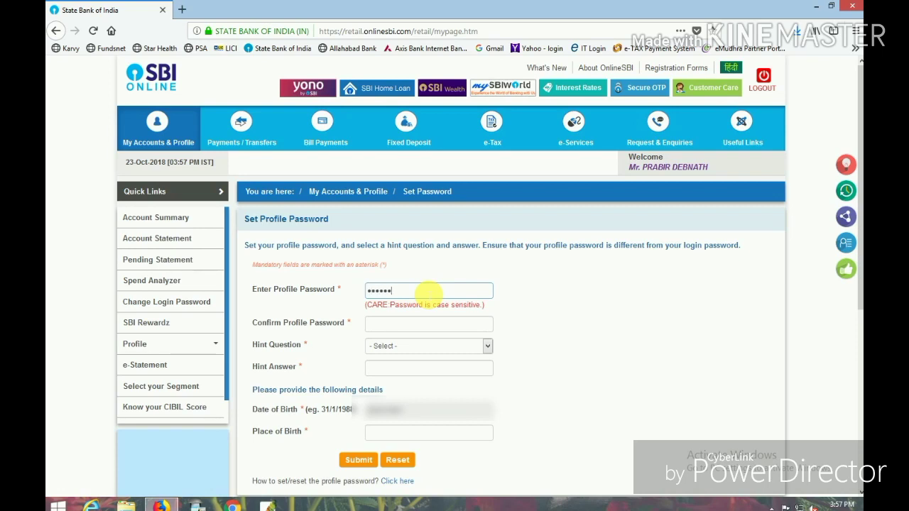
text(*)
click(400, 323)
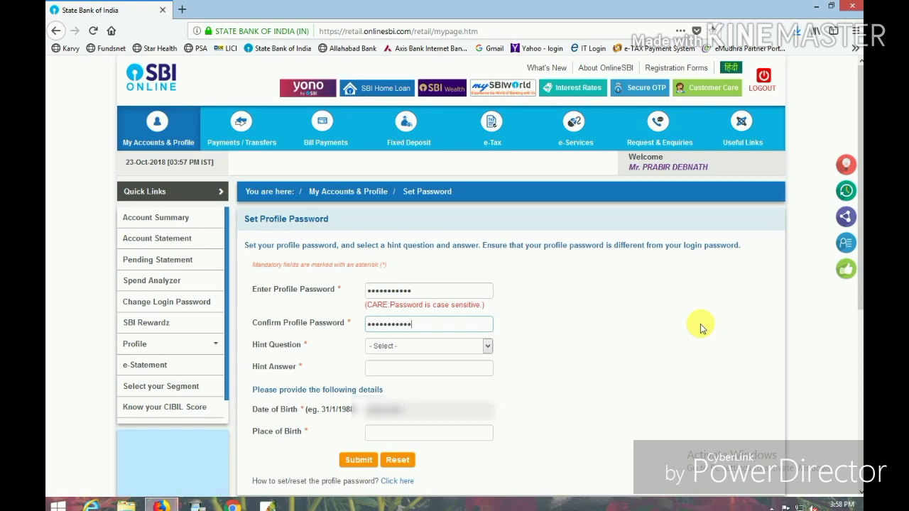
Step: Set 'What is your favourite food?' as hint question, fill answer and place of birth, then submit
click(480, 347)
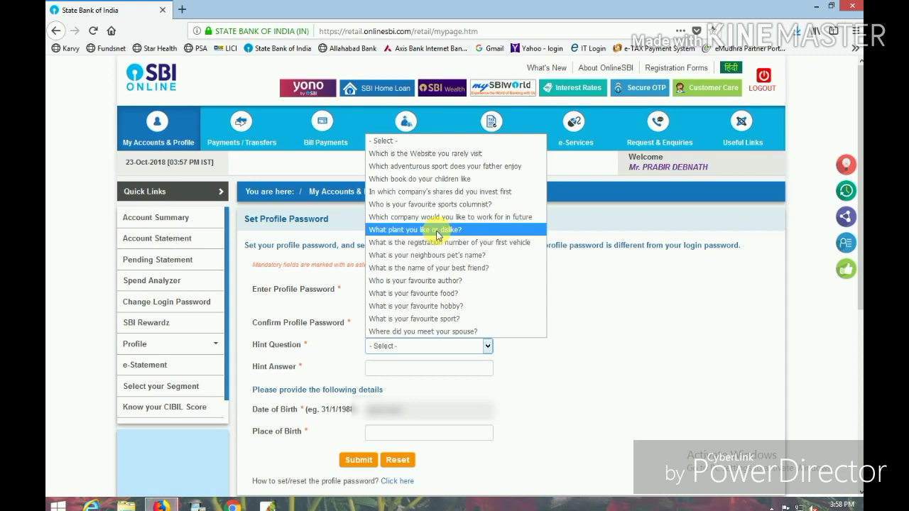
click(423, 293)
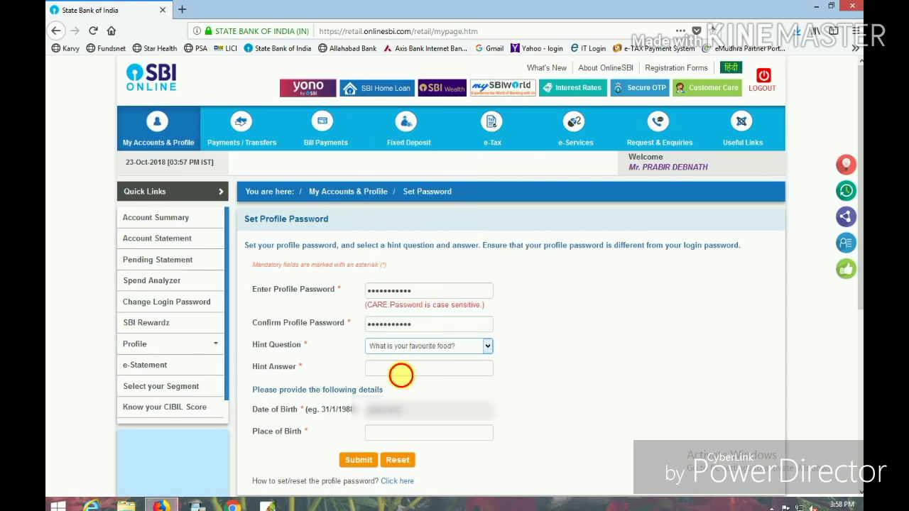
click(401, 374)
text(bi)
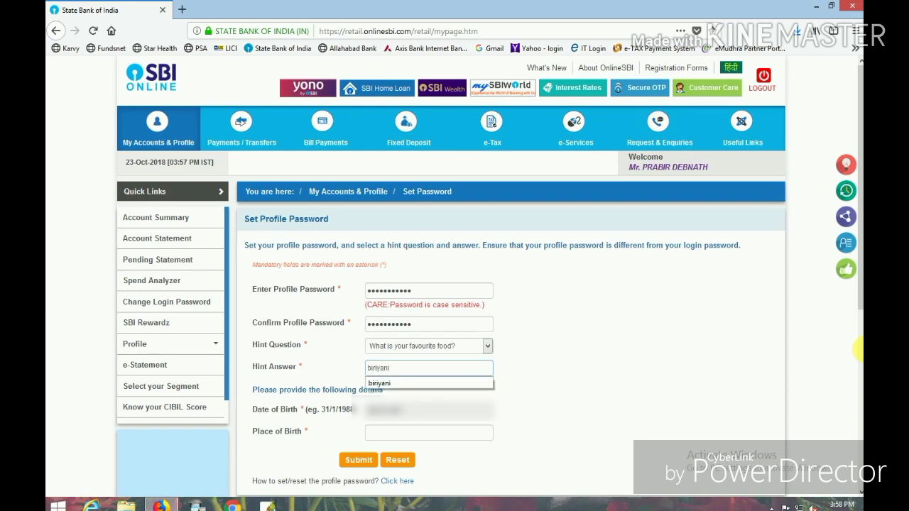
text(riyani)
click(600, 384)
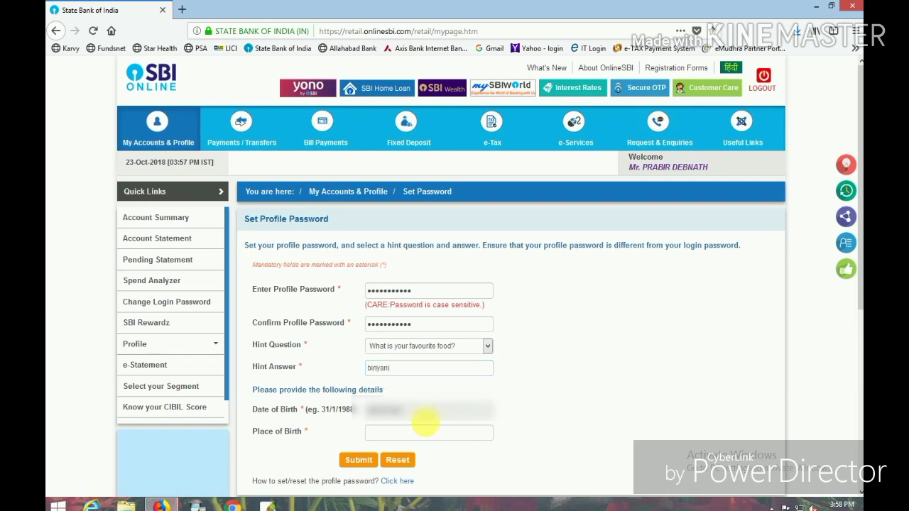
click(376, 433)
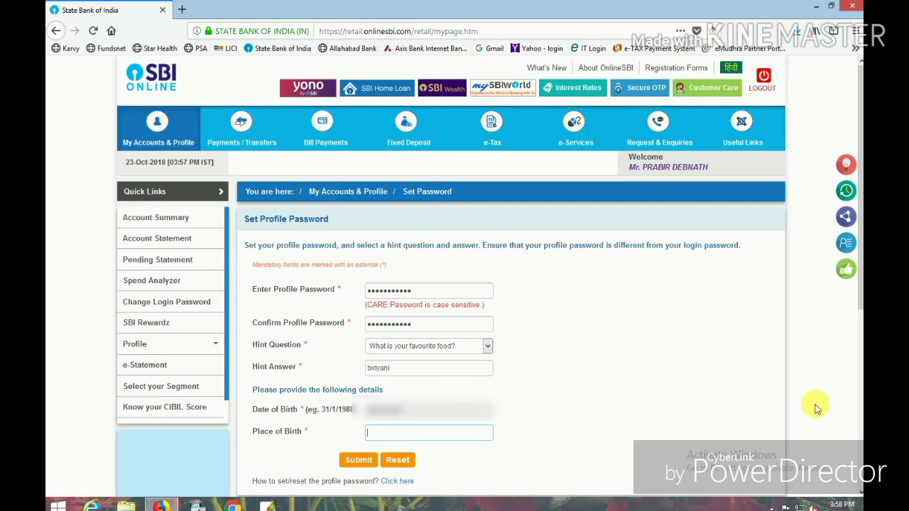
text(KALYANI)
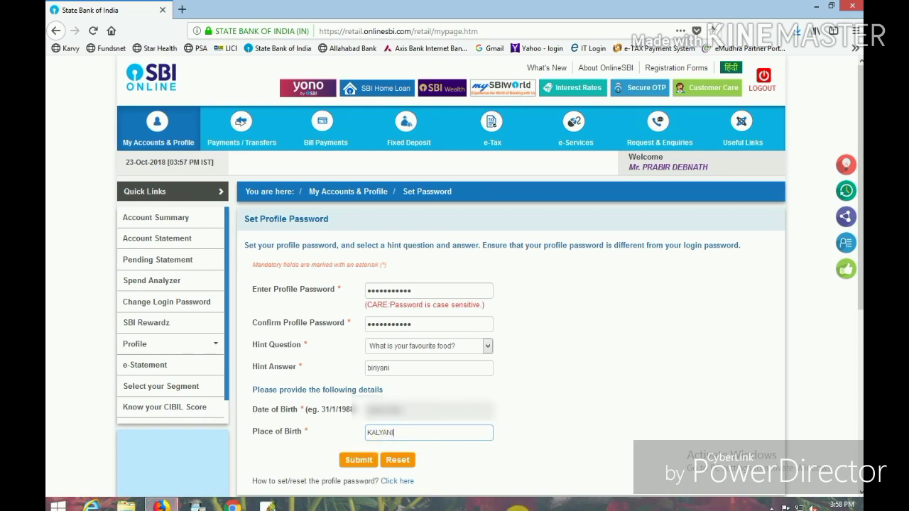
click(357, 461)
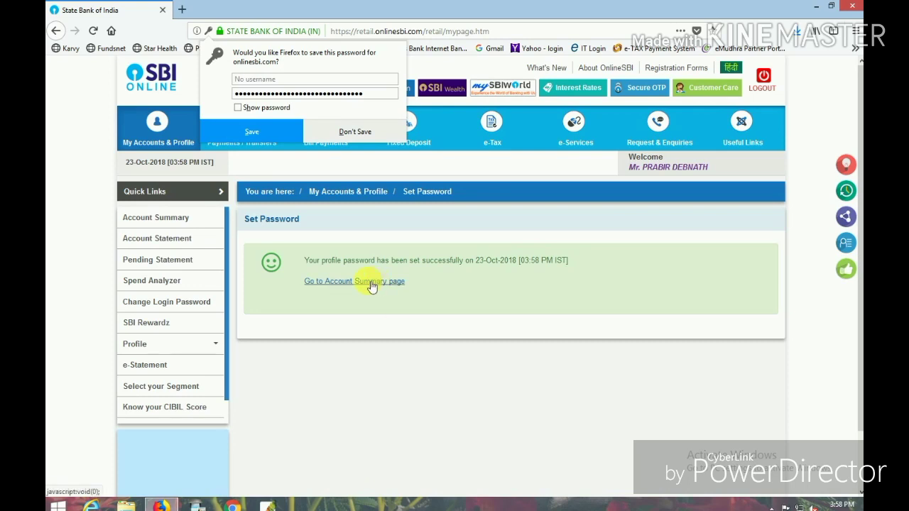
Step: Open Account Summary, show the balance and last 10 transactions, then return to the summary
click(356, 132)
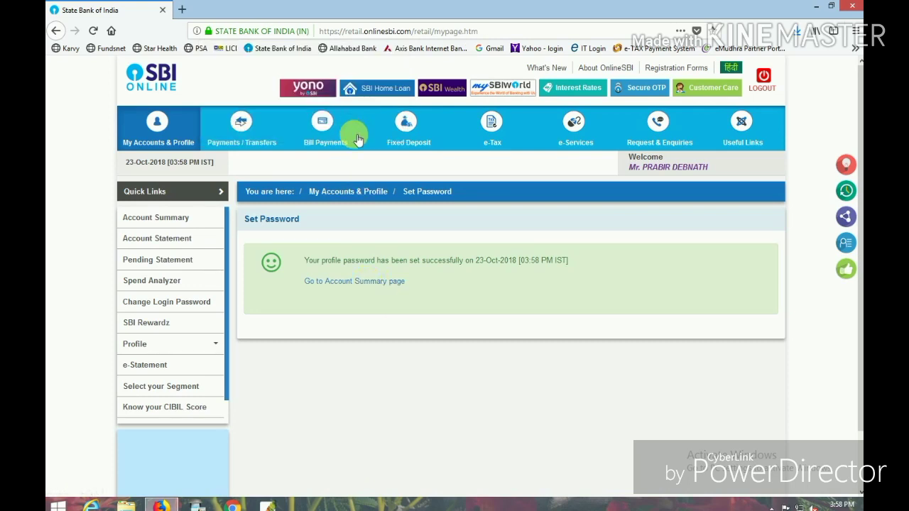
click(359, 283)
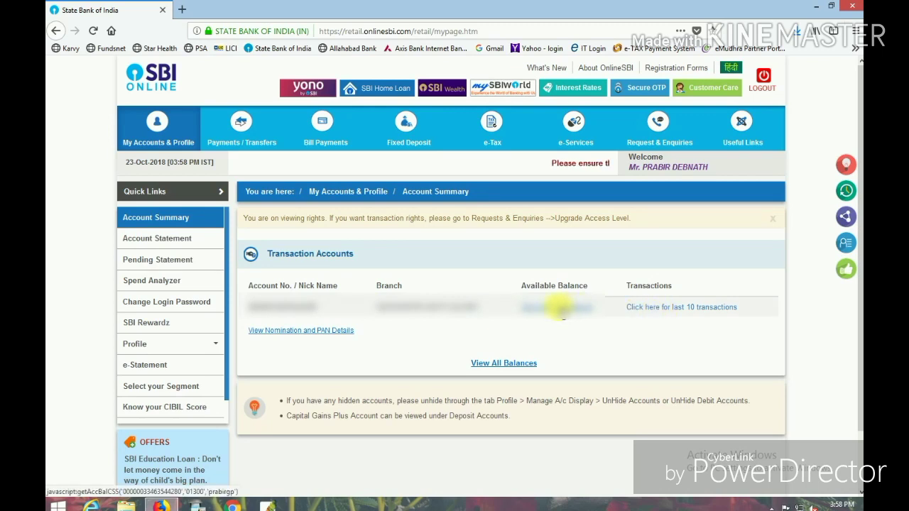
click(561, 309)
click(647, 307)
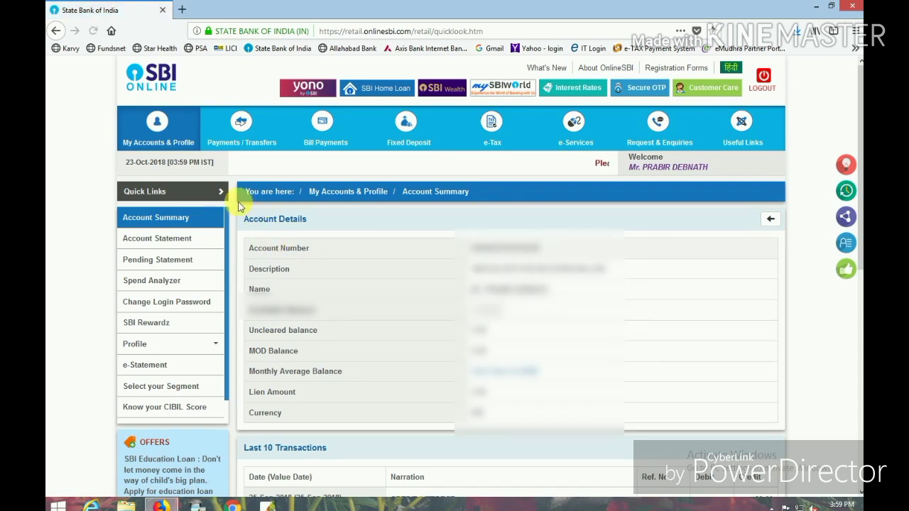
click(772, 221)
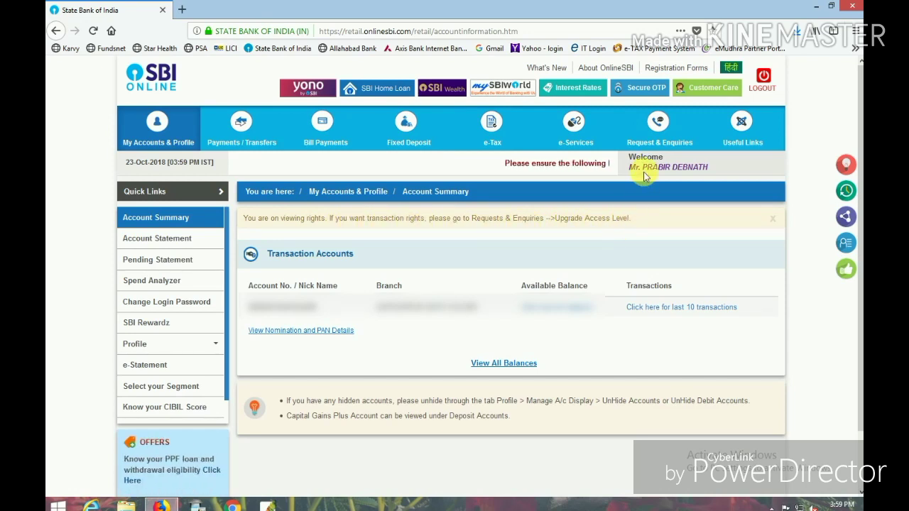
mouse_move(660, 144)
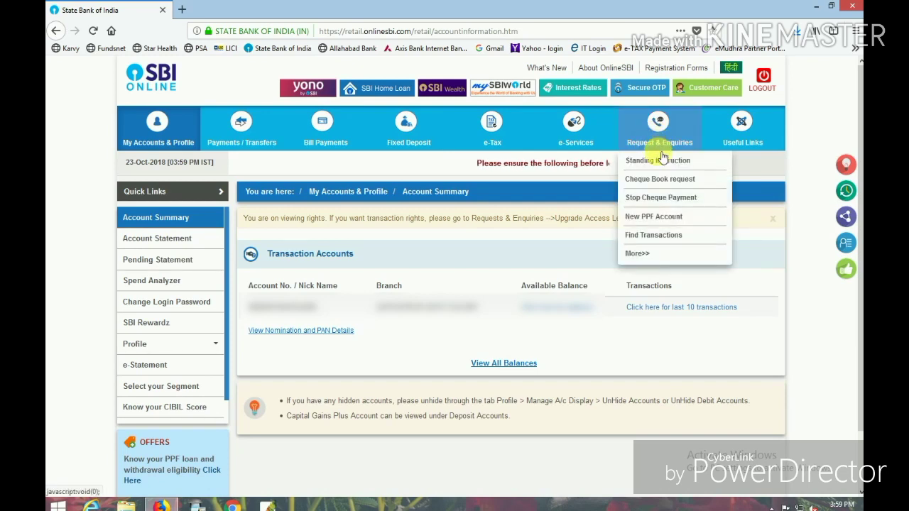
Step: Submit an Upgrade Access Level request for Full Transaction Rights under Request & Enquiries
click(659, 139)
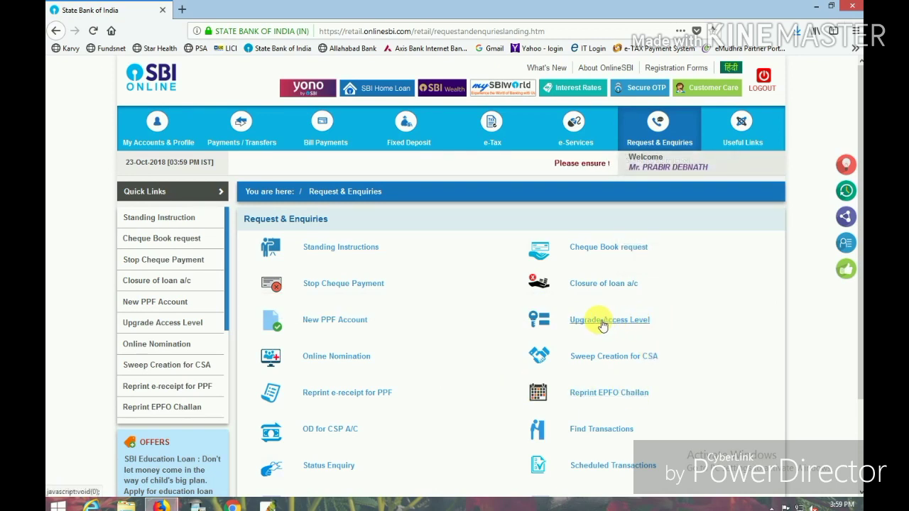
click(602, 324)
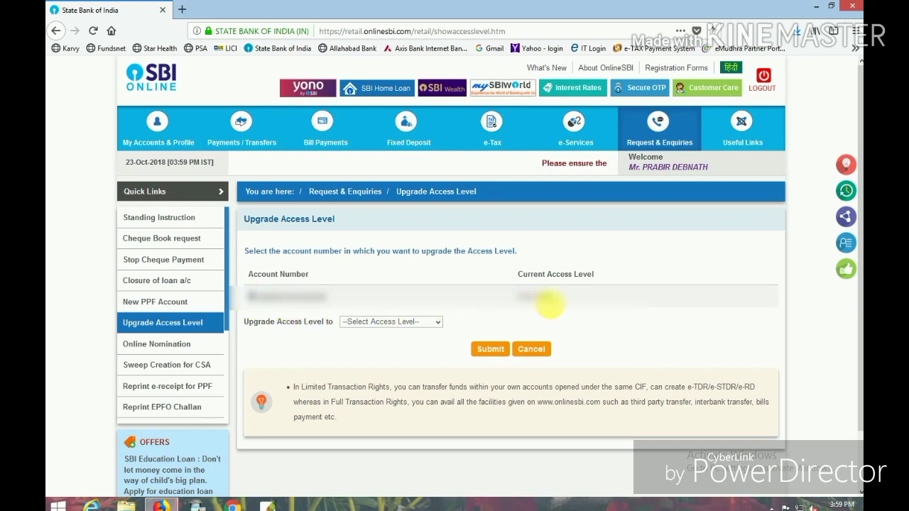
click(430, 321)
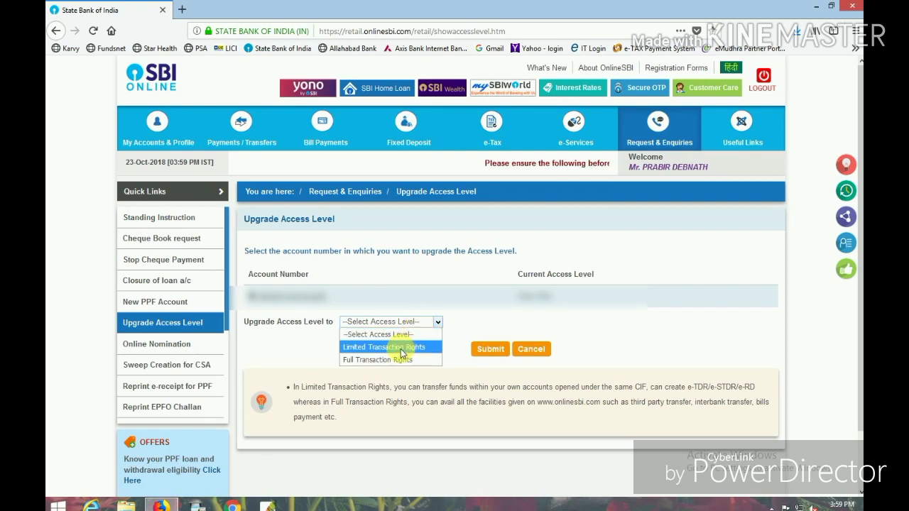
click(398, 360)
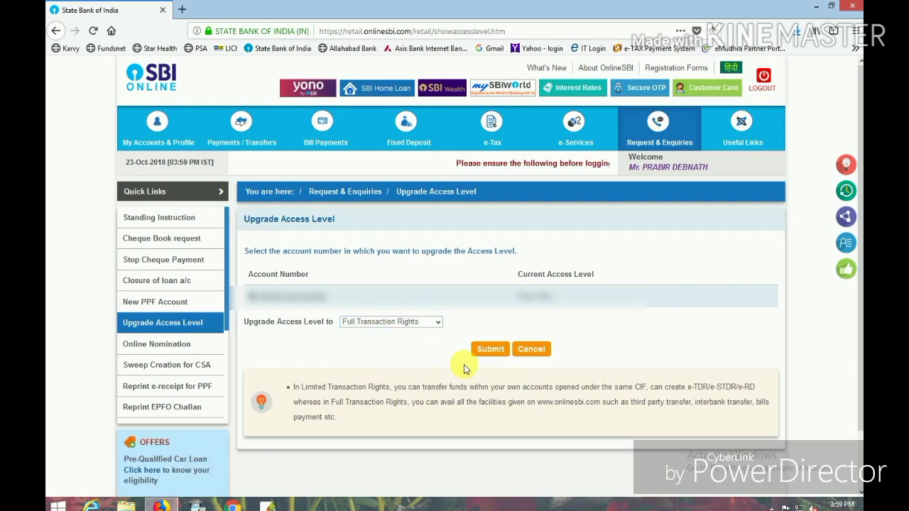
click(501, 355)
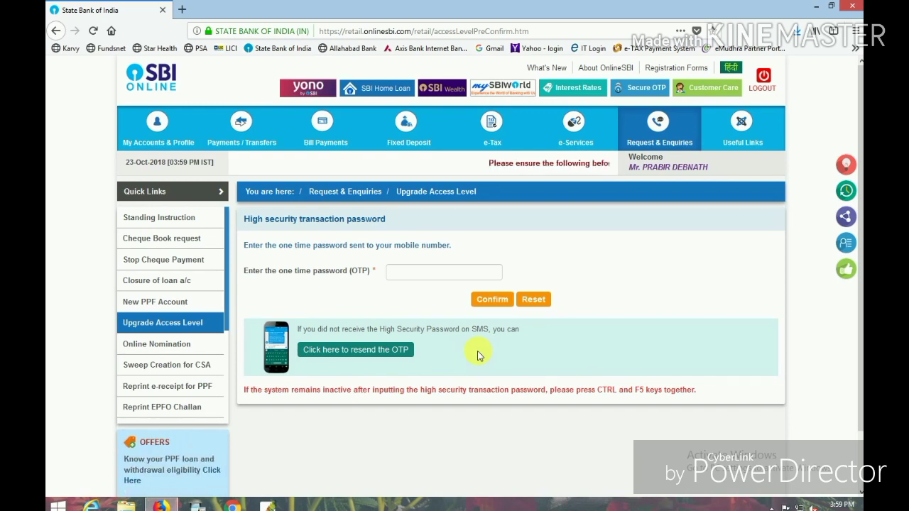
Step: Enter the SMS one-time password and confirm the Full Transaction Rights upgrade
click(409, 275)
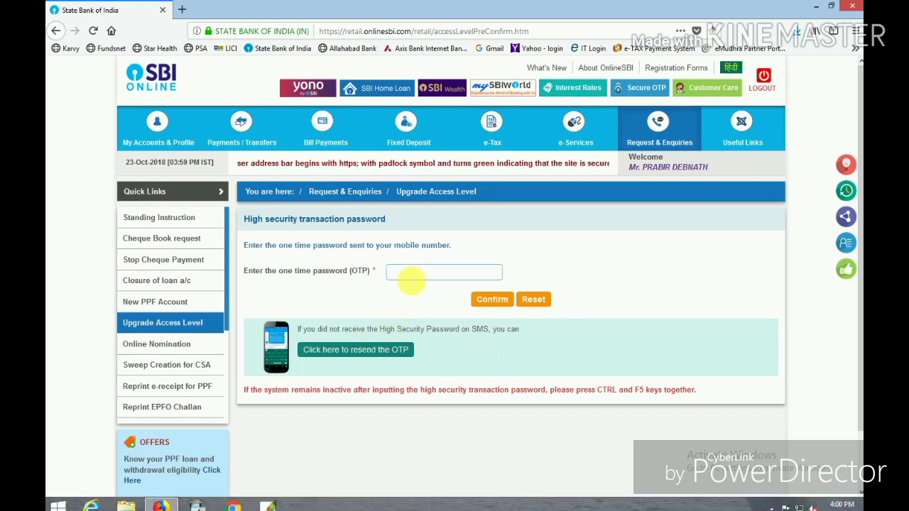
text(••)
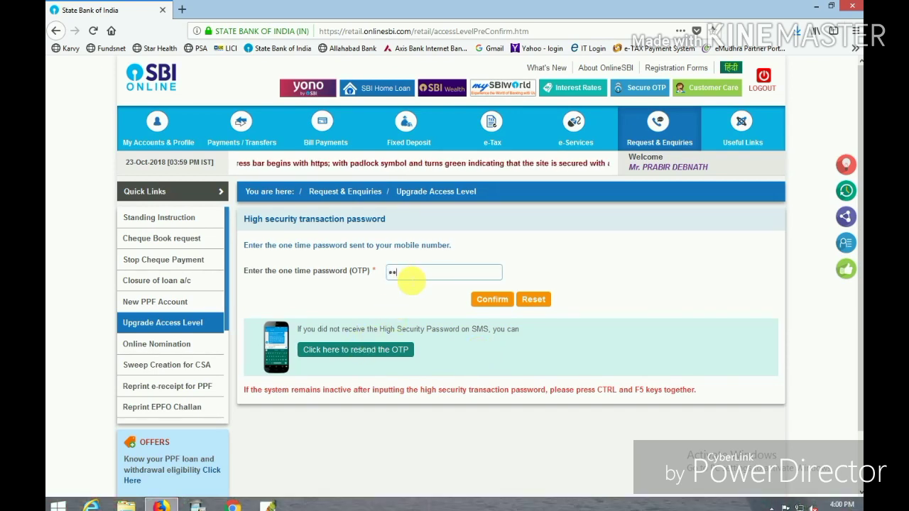
text(••)
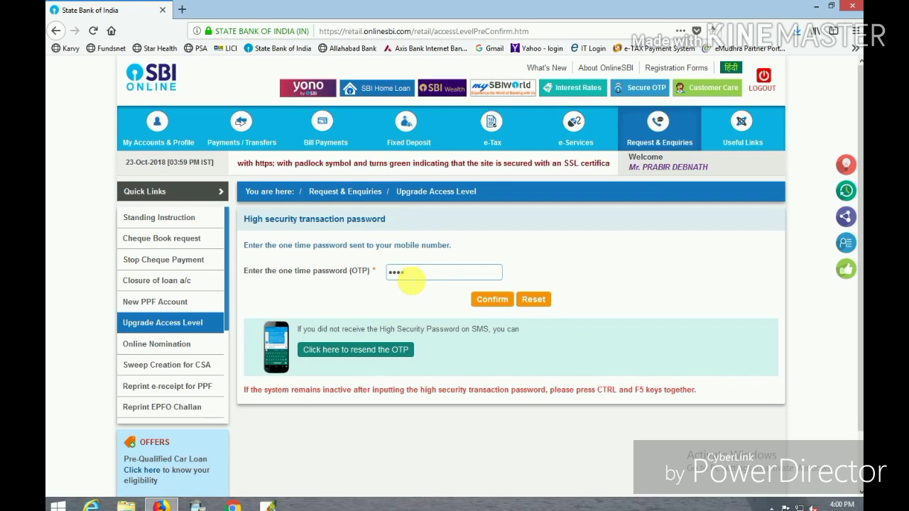
text(••)
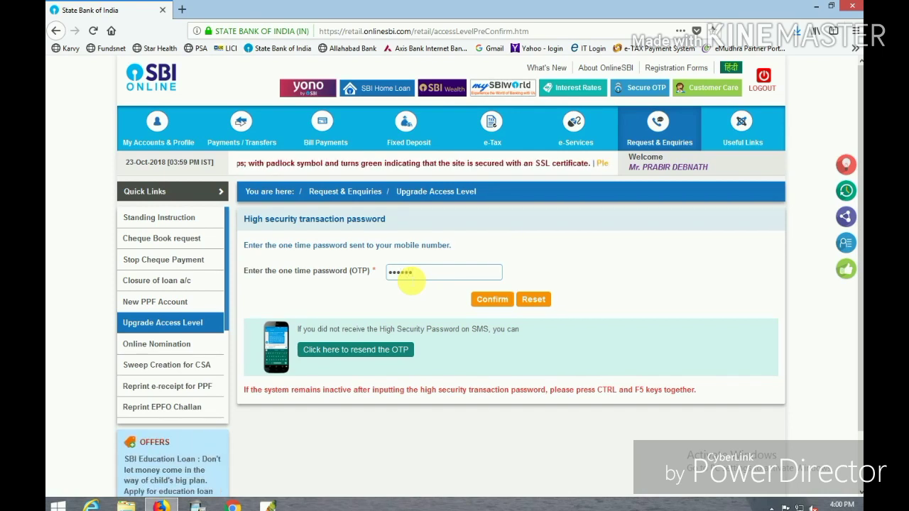
text(••)
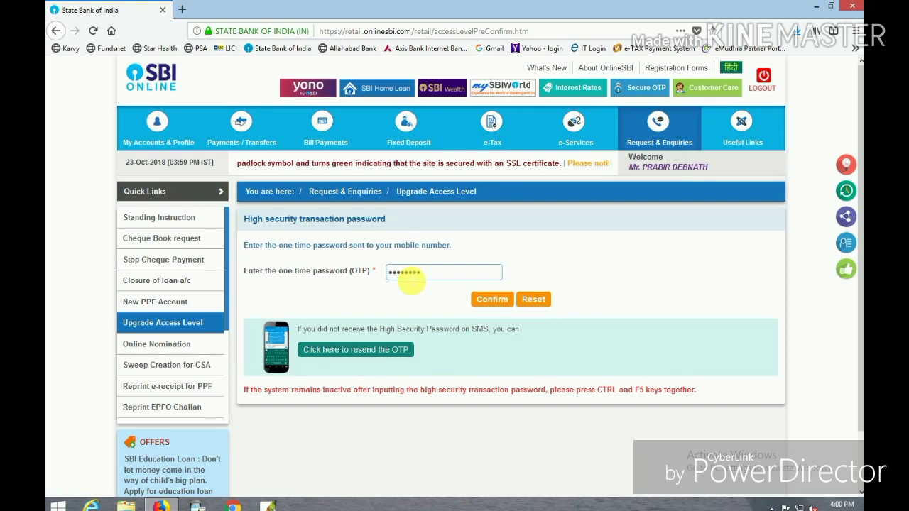
click(496, 304)
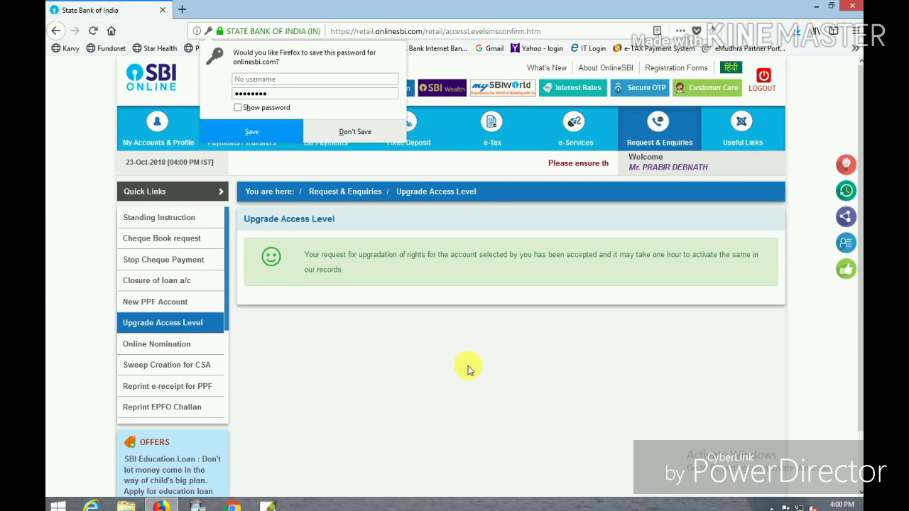
Step: Decline Firefox's save-password prompt and go to My Accounts & Profile > Account Summary
click(353, 128)
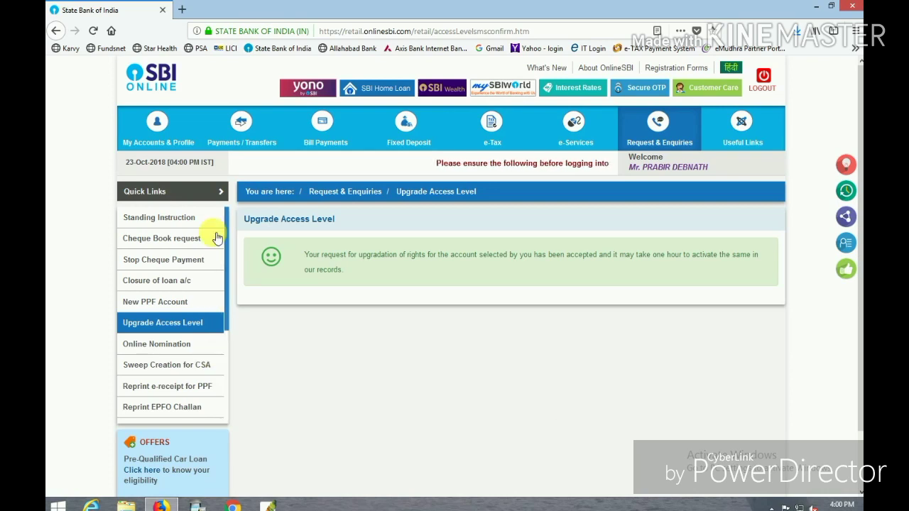
mouse_move(173, 141)
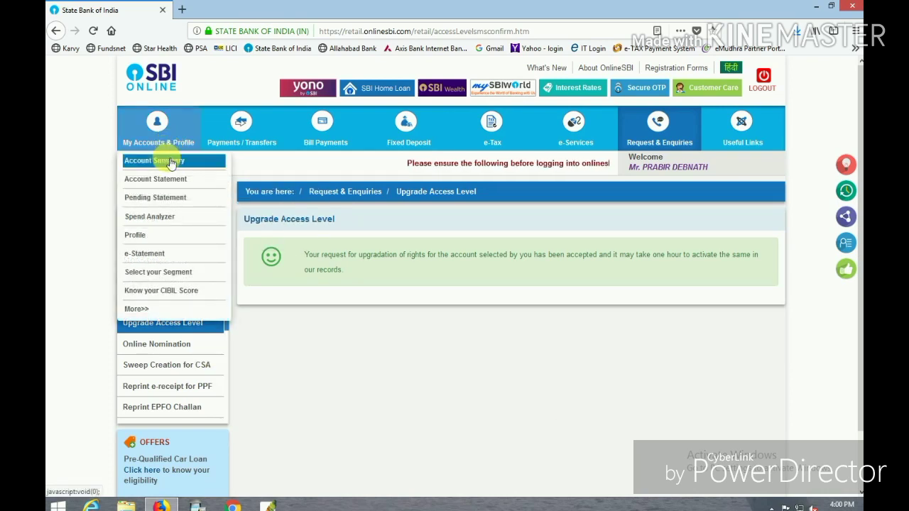
click(171, 162)
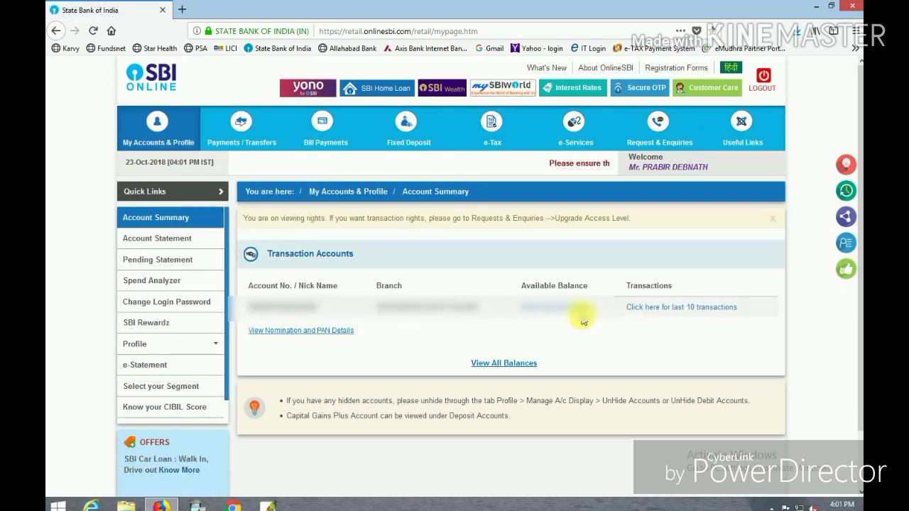
click(156, 238)
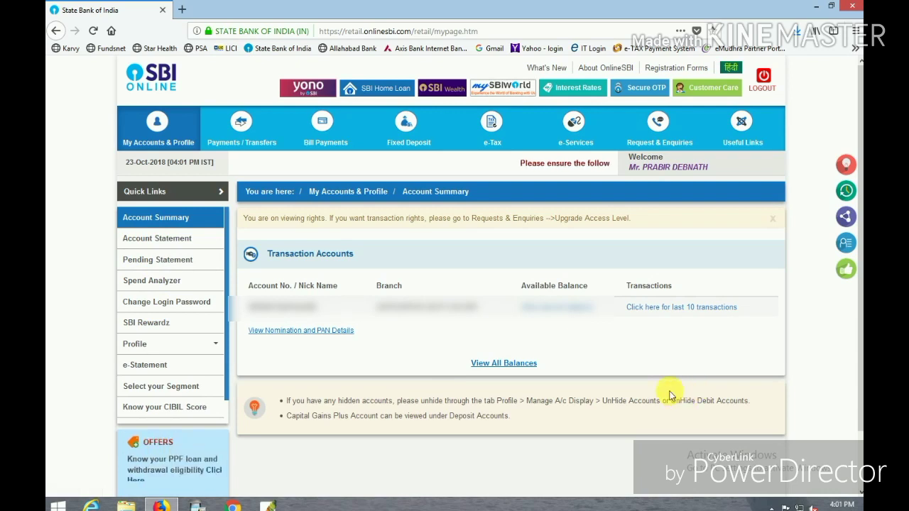